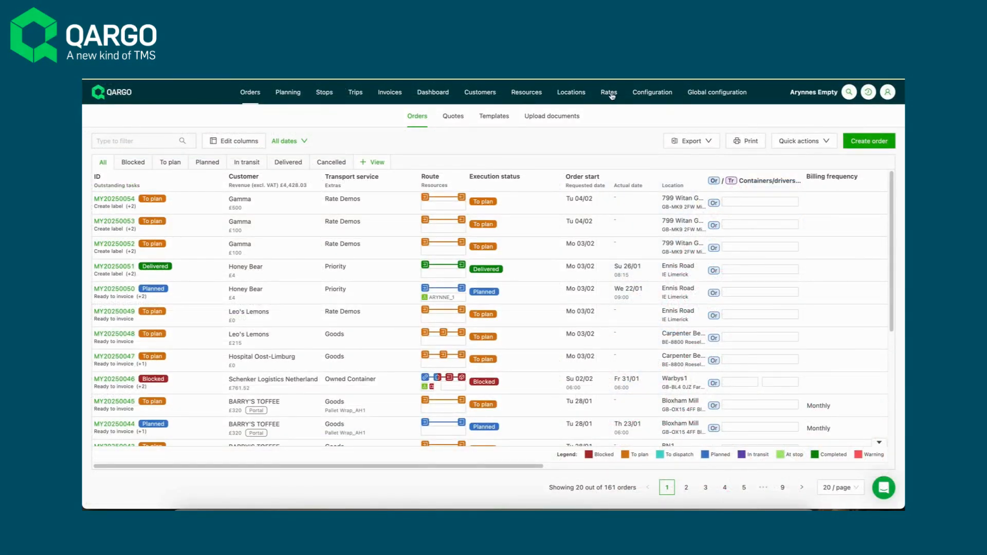
Open the customer rate cards and review the Priority, Rate Demos and Owned Container price lists, including the details of Fixed Price by Order
left_click(610, 94)
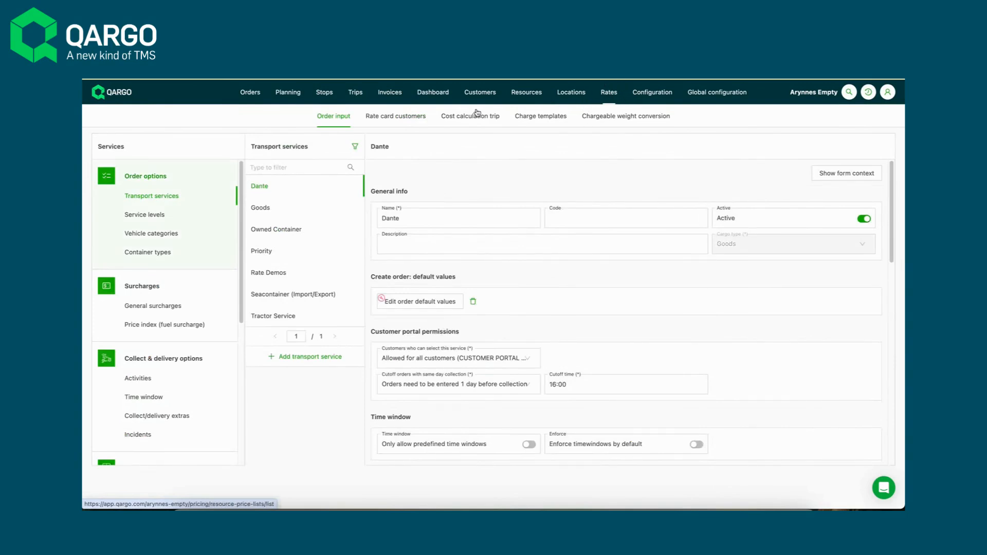
left_click(393, 117)
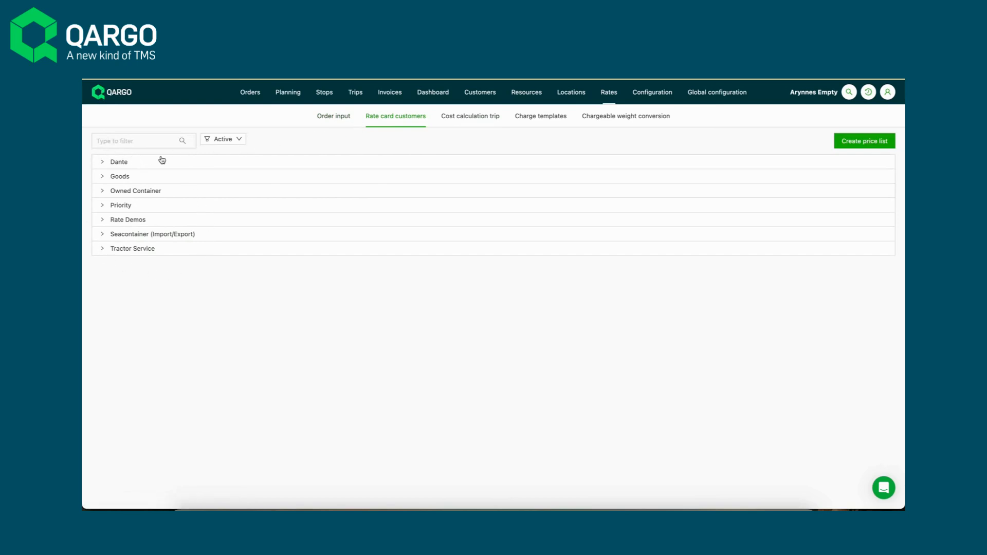
left_click(115, 206)
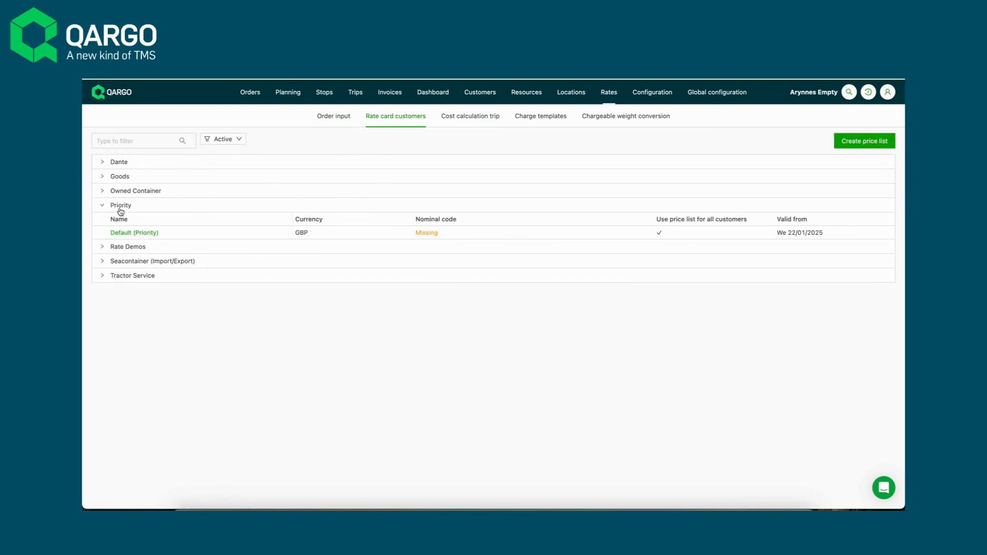
left_click(123, 209)
left_click(121, 221)
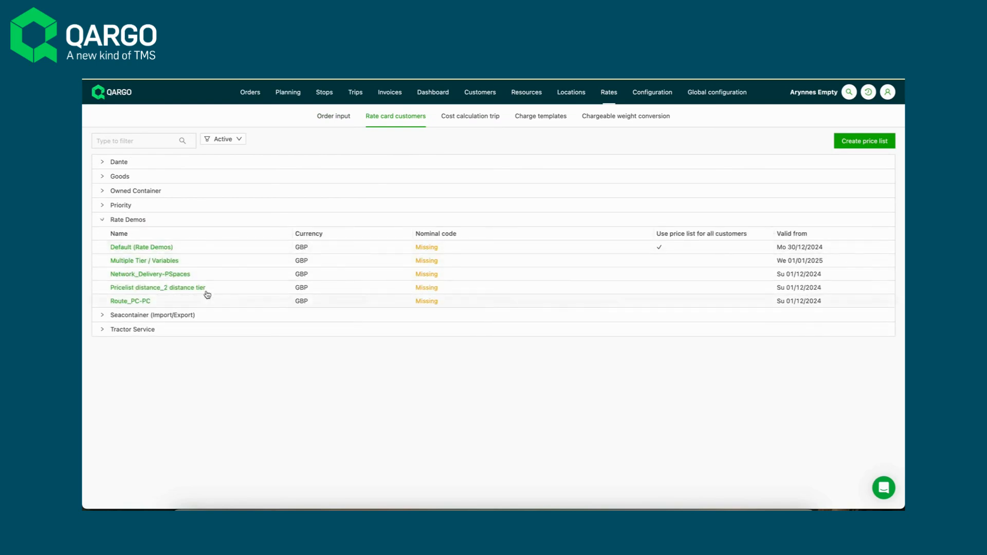
left_click(121, 192)
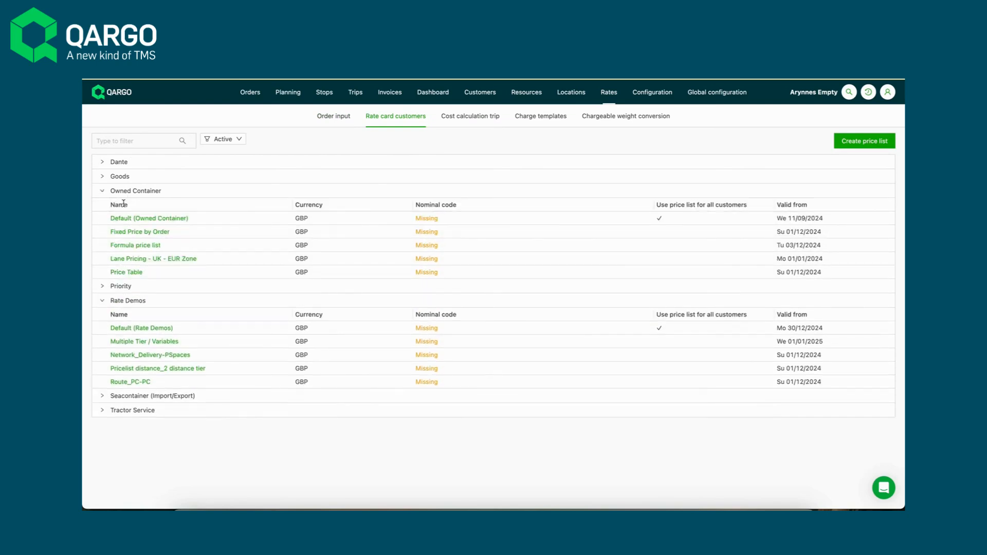
left_click(130, 232)
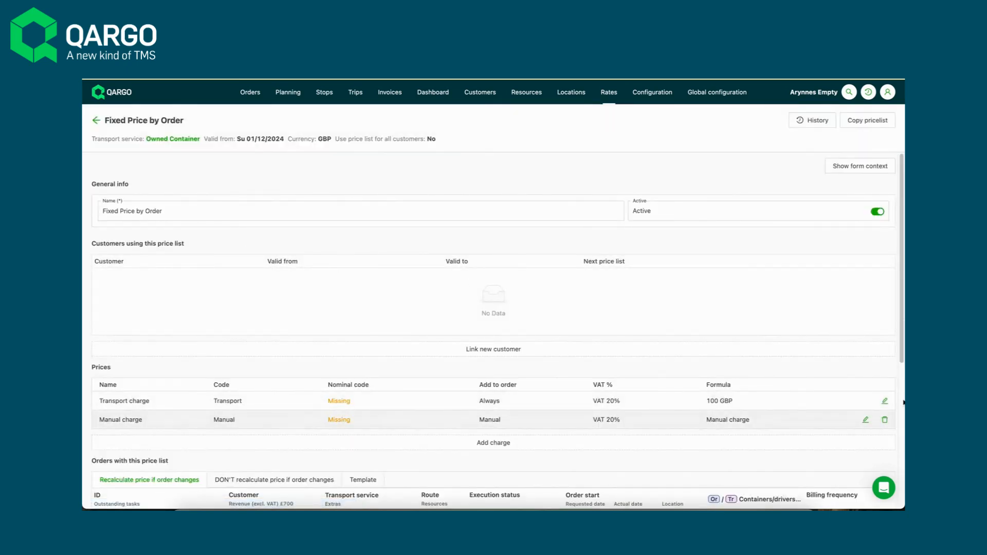
left_click(96, 121)
Start a new price list for the Rate Demos transport service and name it Route_PC-PC
left_click(865, 141)
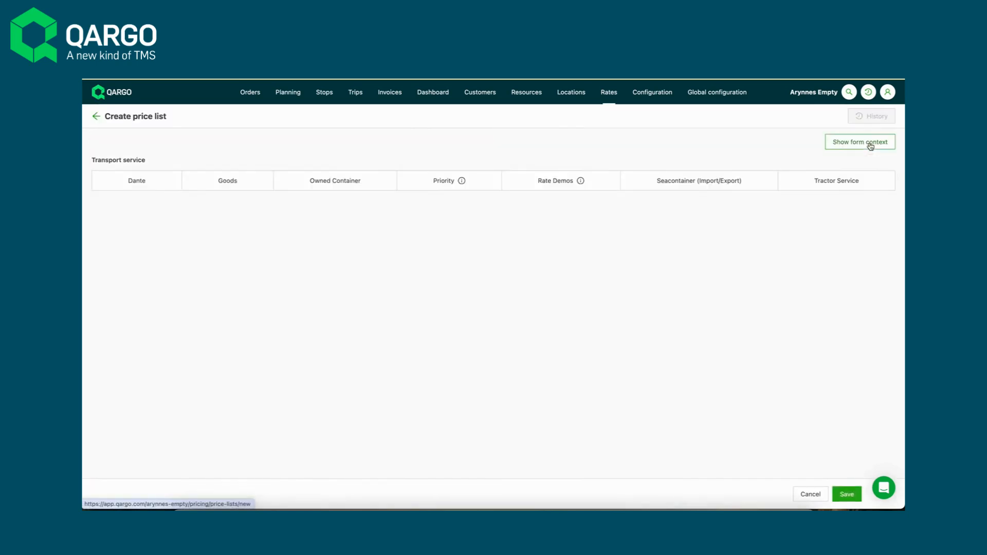
left_click(166, 180)
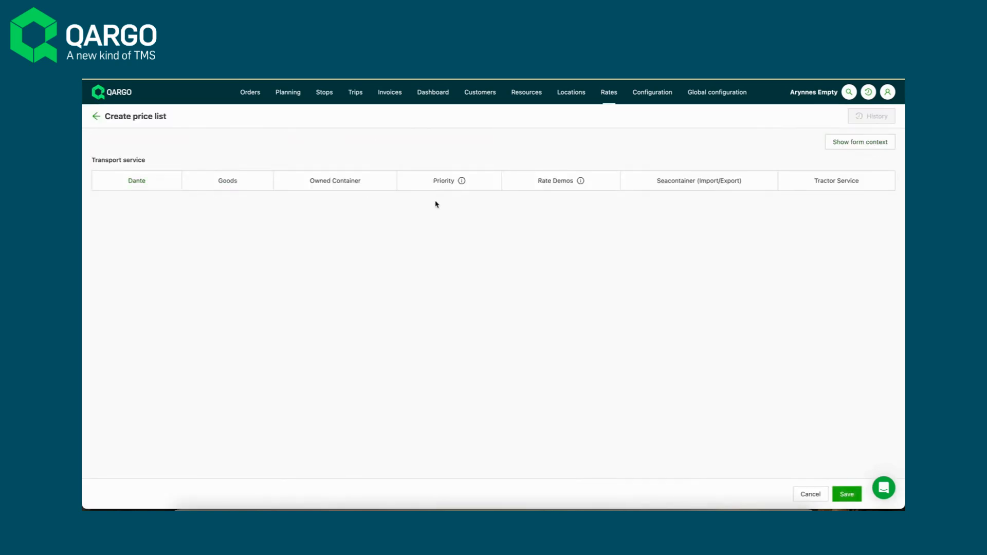
left_click(553, 188)
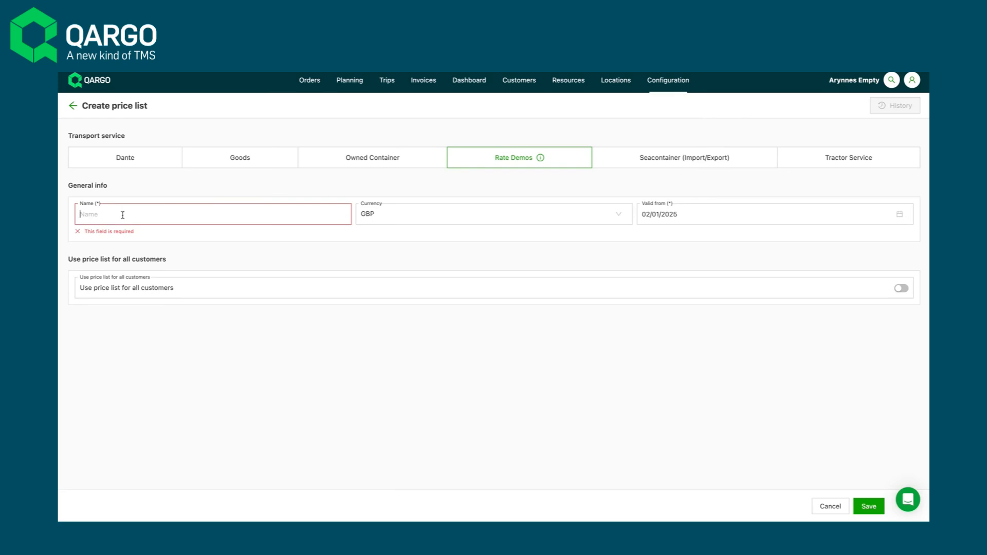
type("Route_PC-P")
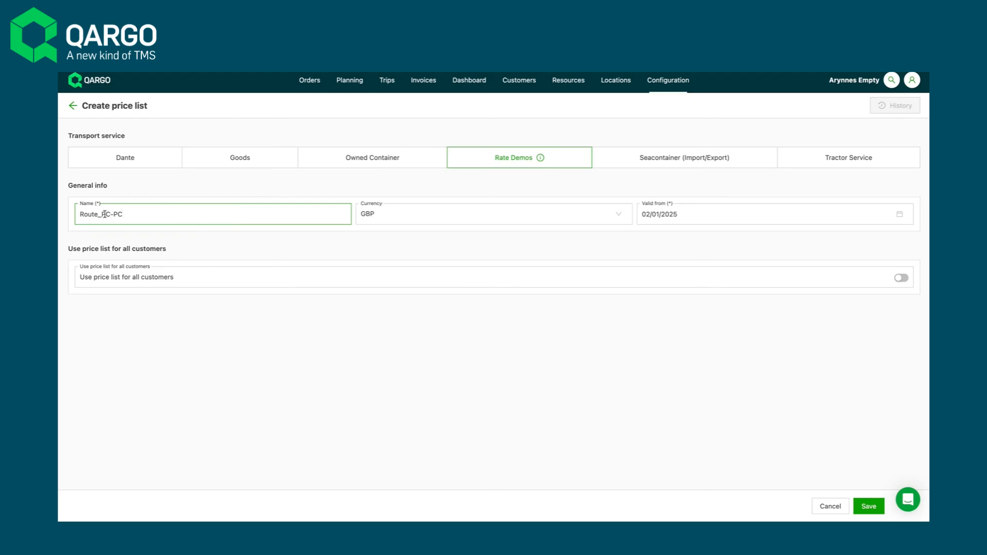
type("C")
Set the price list's valid-from date to 01/12/2024 and save the price list
left_click(694, 218)
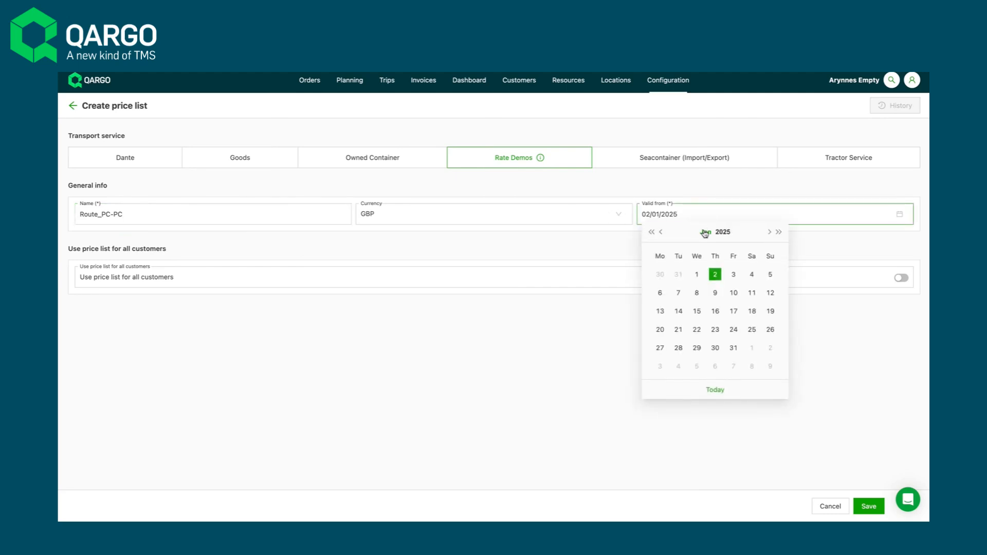
left_click(661, 233)
left_click(770, 274)
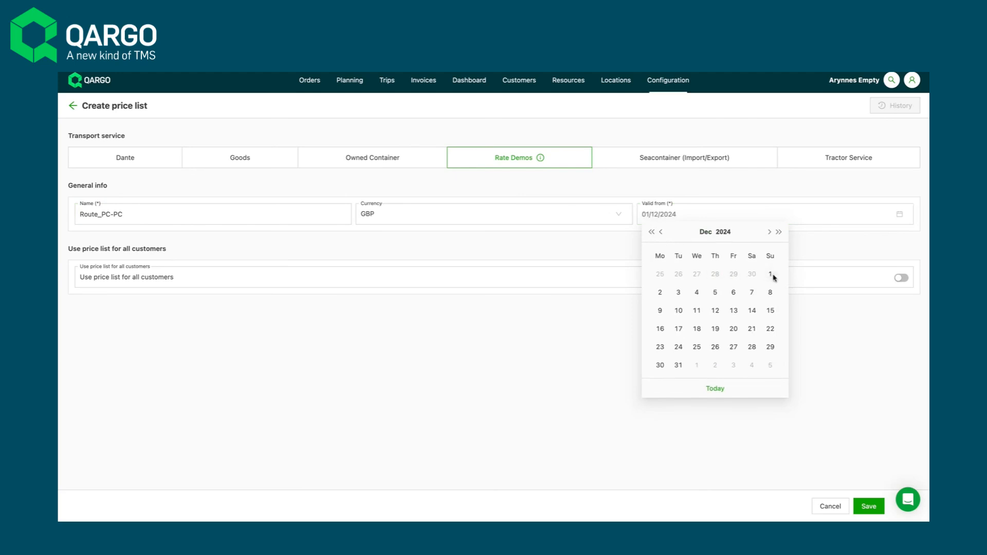
left_click(696, 216)
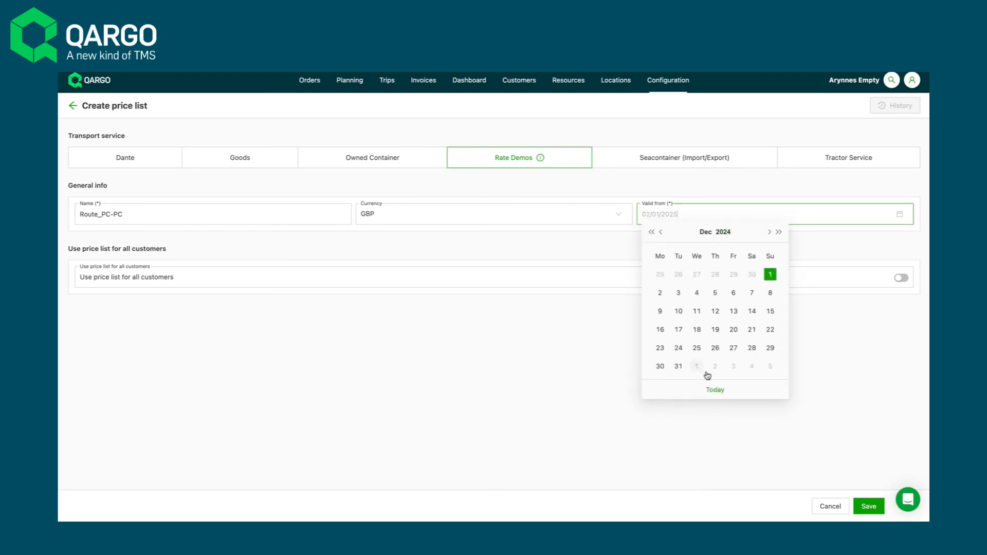
left_click(771, 275)
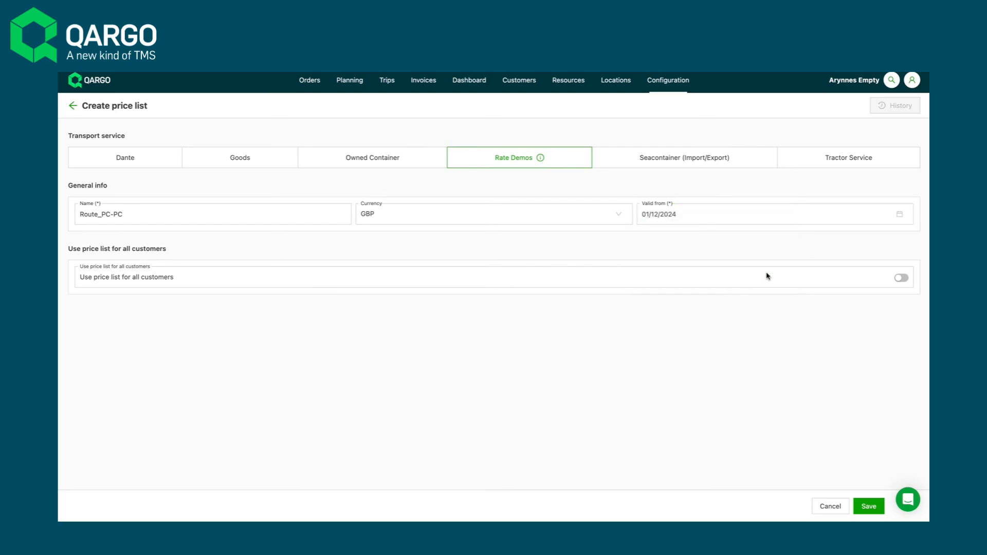
left_click(870, 508)
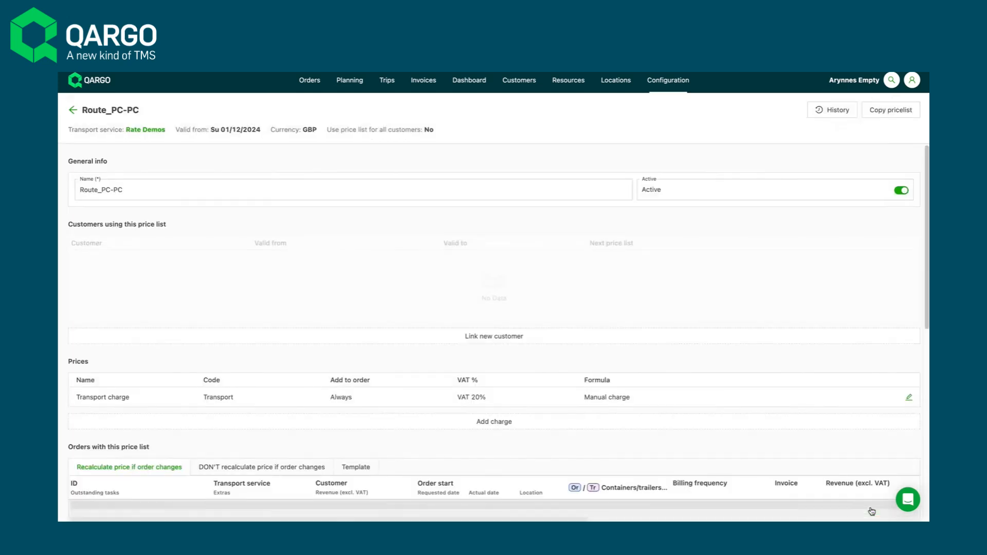
Edit the Transport charge, set its validity start to 01/12/2024, and check the options for adding another collection
scroll(498, 352, "down", 1)
scroll(497, 351, "down", 1)
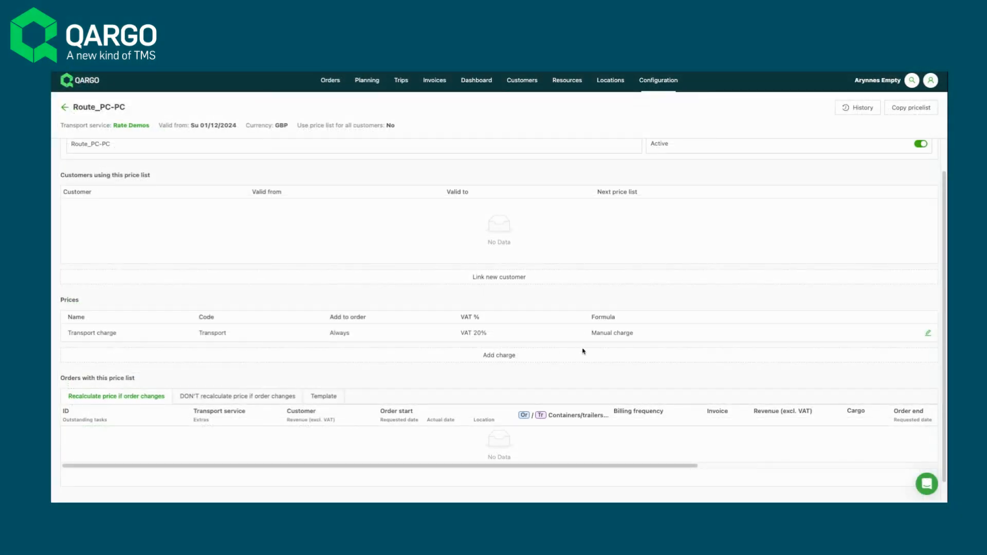
left_click(928, 335)
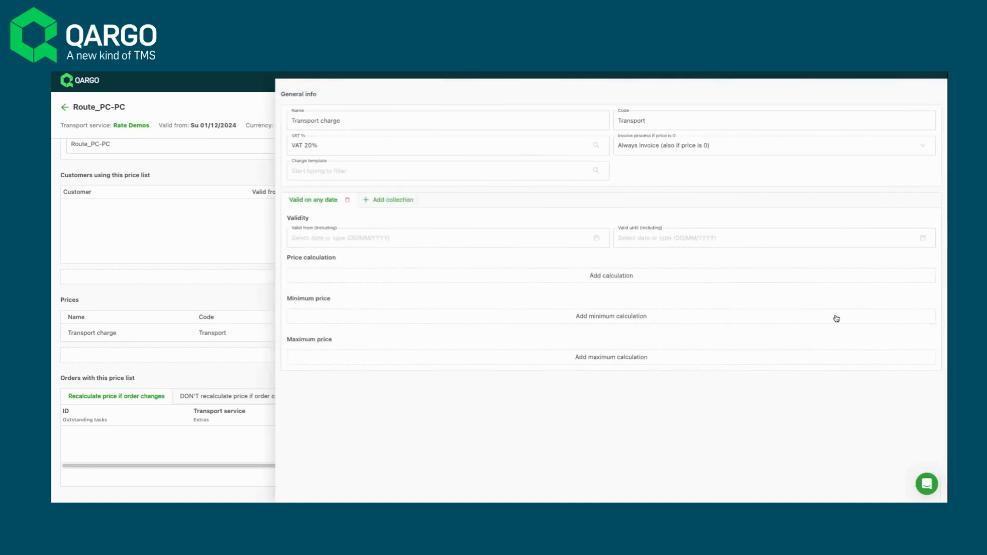
left_click(454, 240)
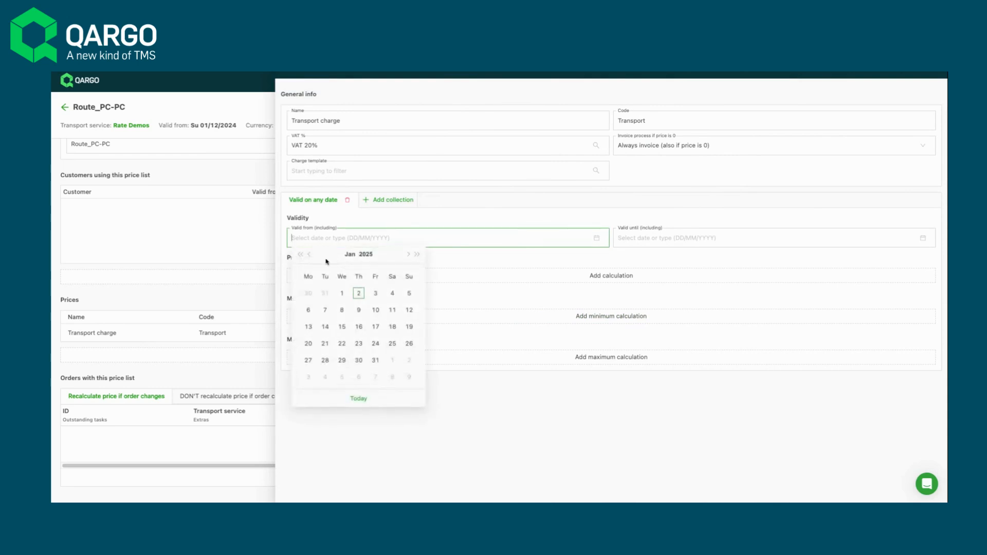
left_click(309, 255)
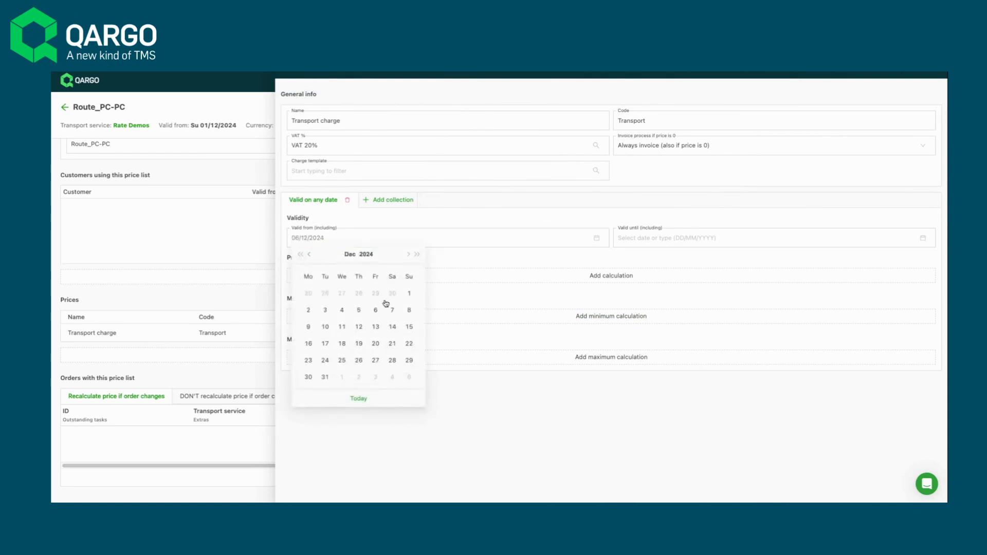
left_click(410, 294)
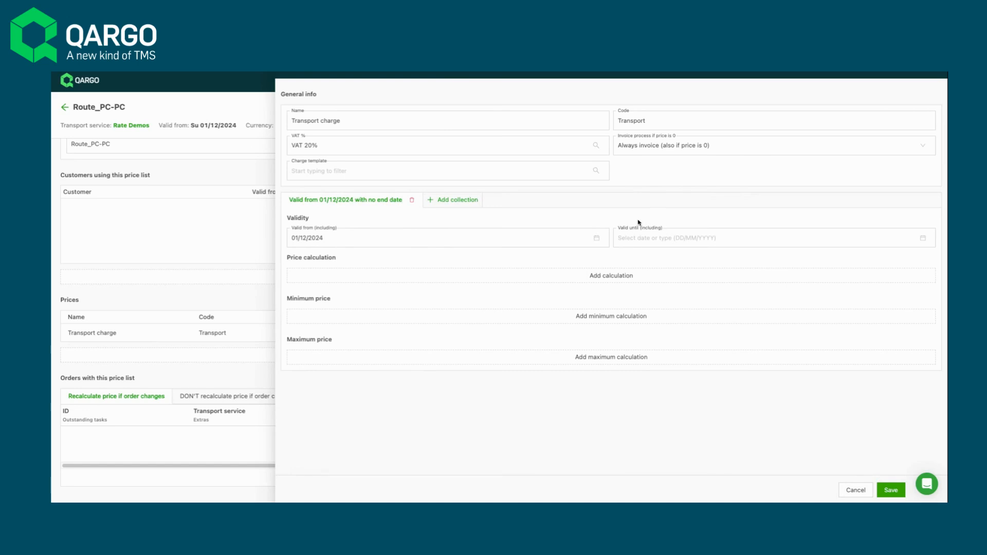
left_click(466, 206)
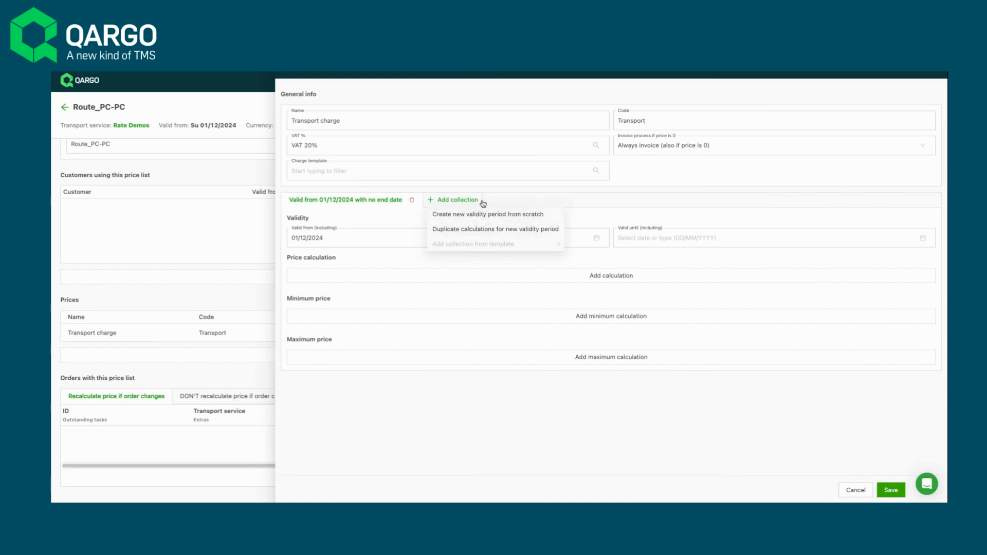
left_click(387, 219)
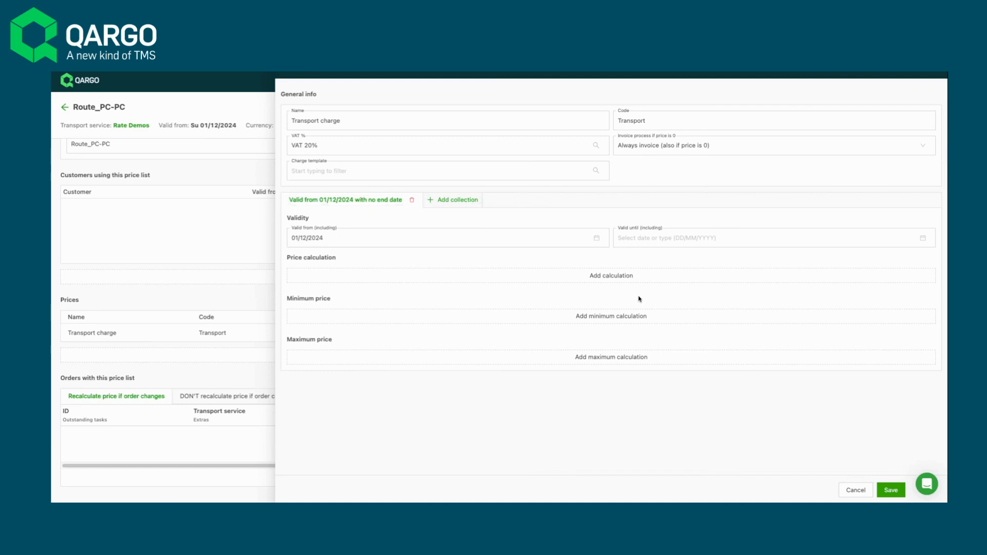
Add a price calculation that uses the Price table method with Fixed amount as the table's result
left_click(629, 278)
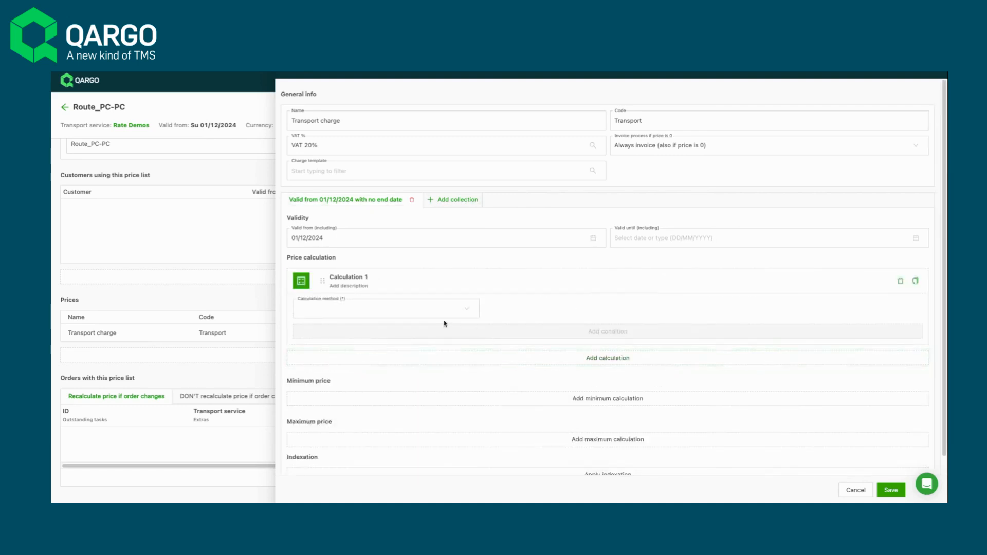
left_click(468, 311)
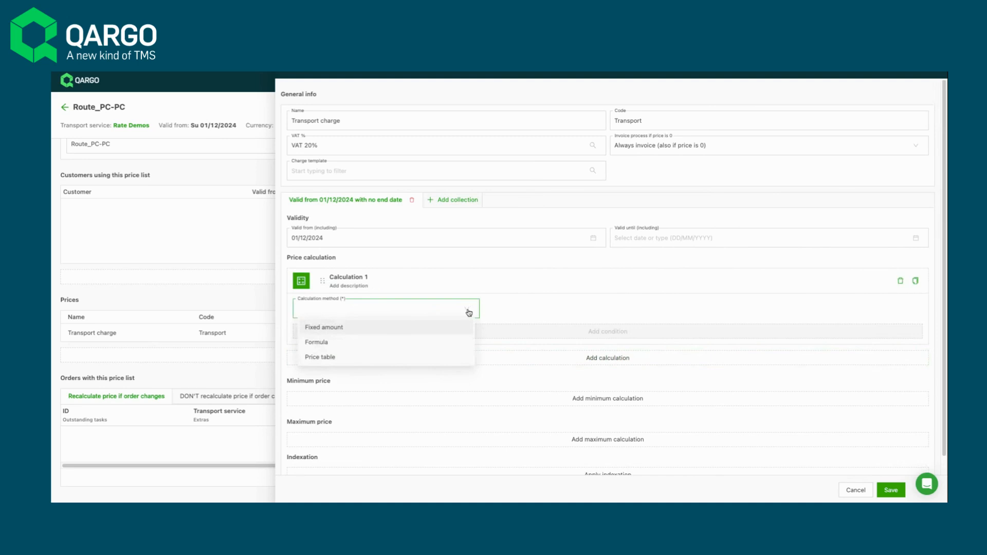
left_click(319, 362)
left_click(500, 311)
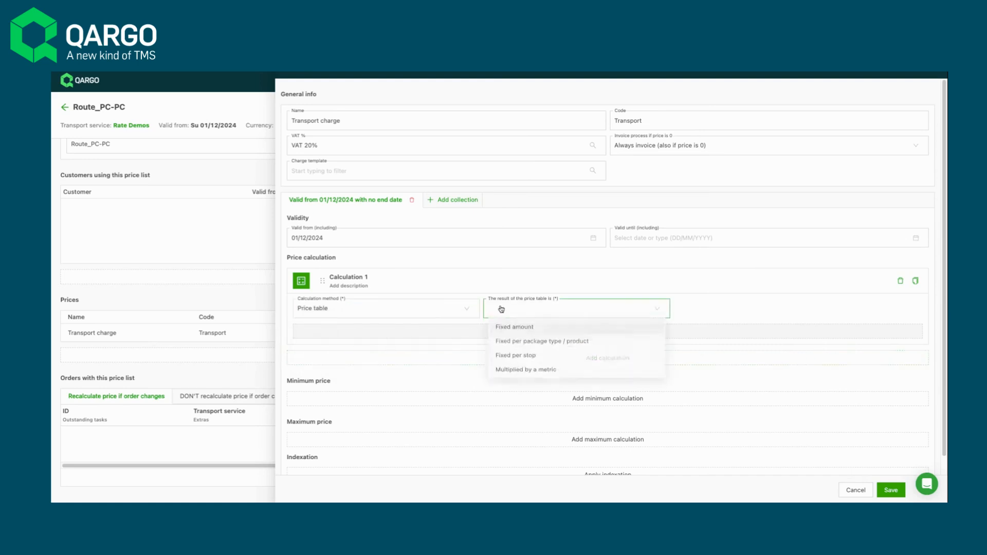
left_click(507, 330)
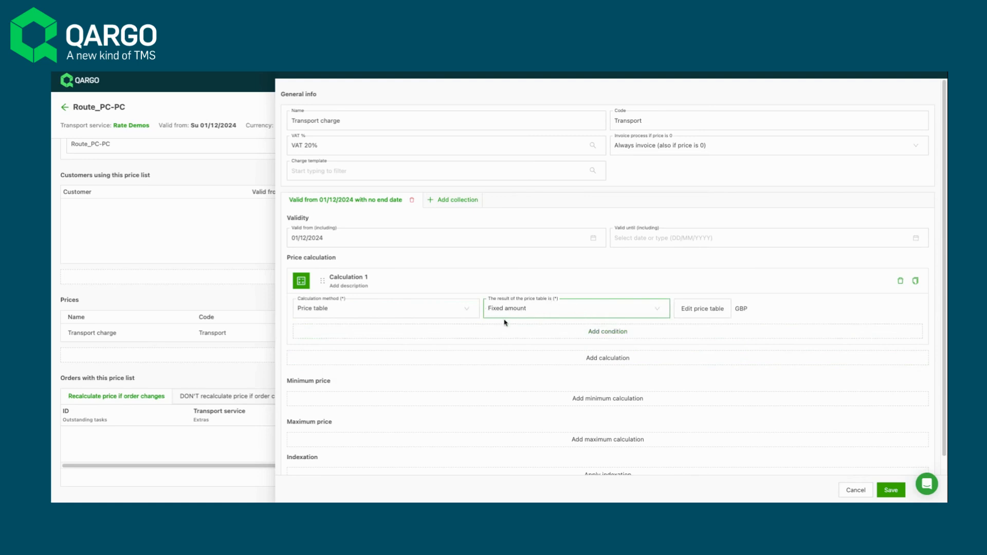
left_click(659, 313)
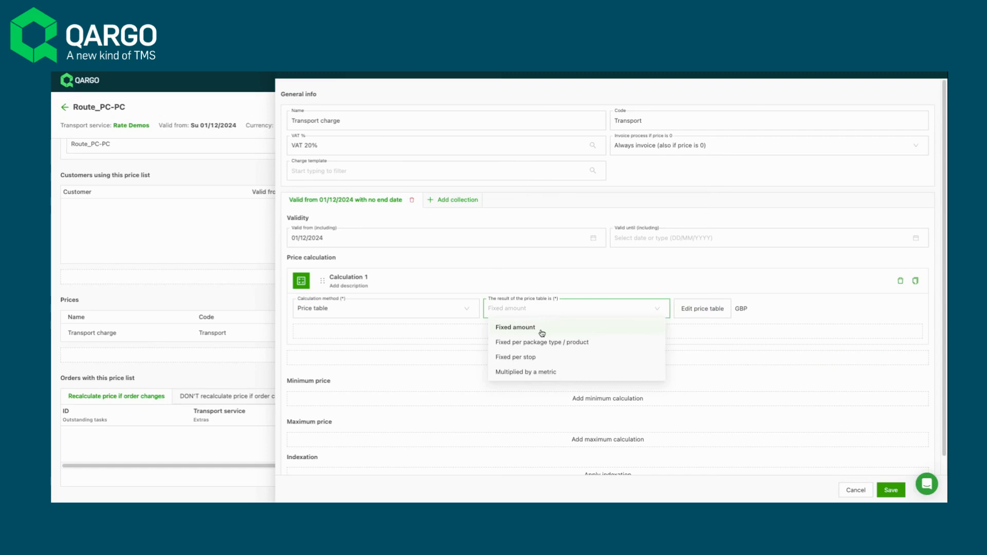
left_click(620, 327)
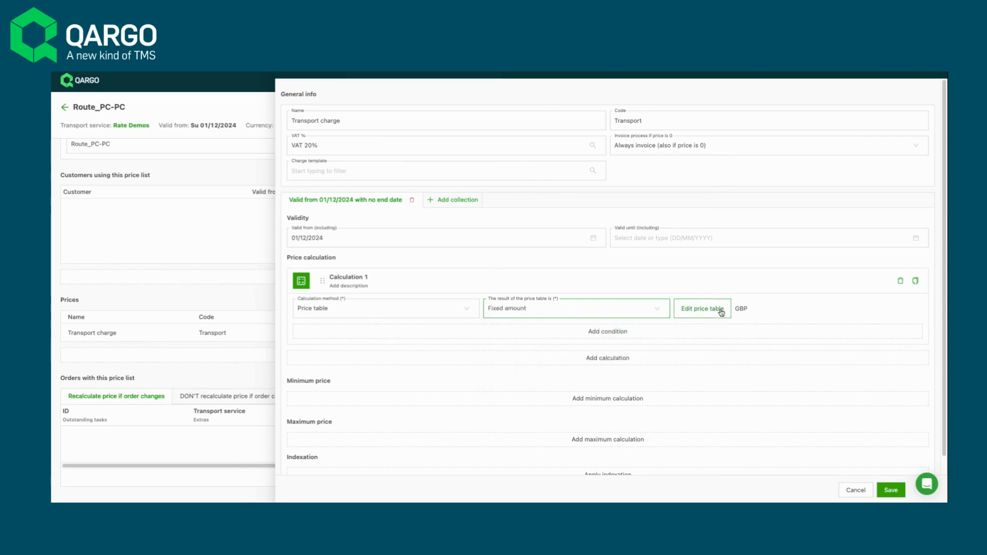
Open the price table and set Column 1's metric to Route / Stops / Postcode area + country / Prefix (UK, NL)
left_click(694, 310)
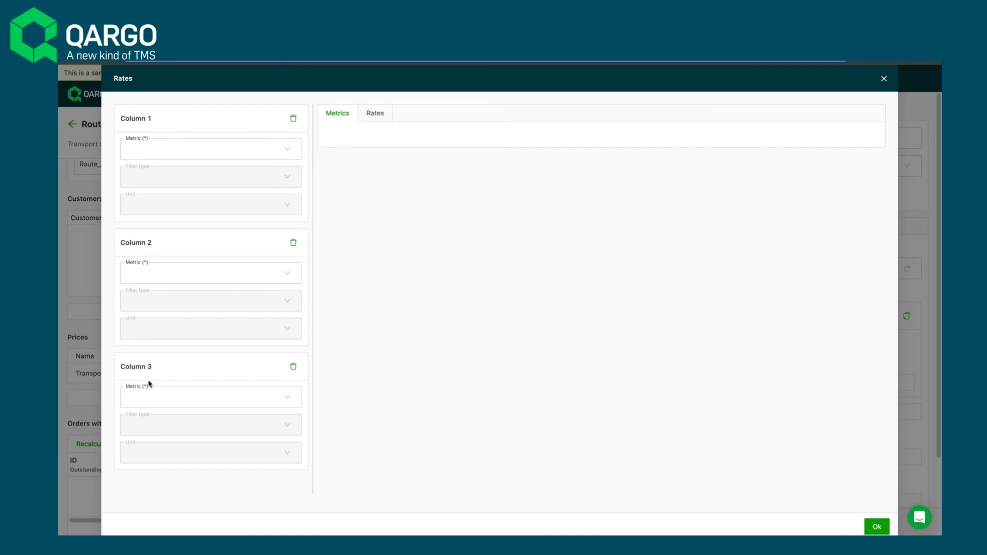
left_click(212, 154)
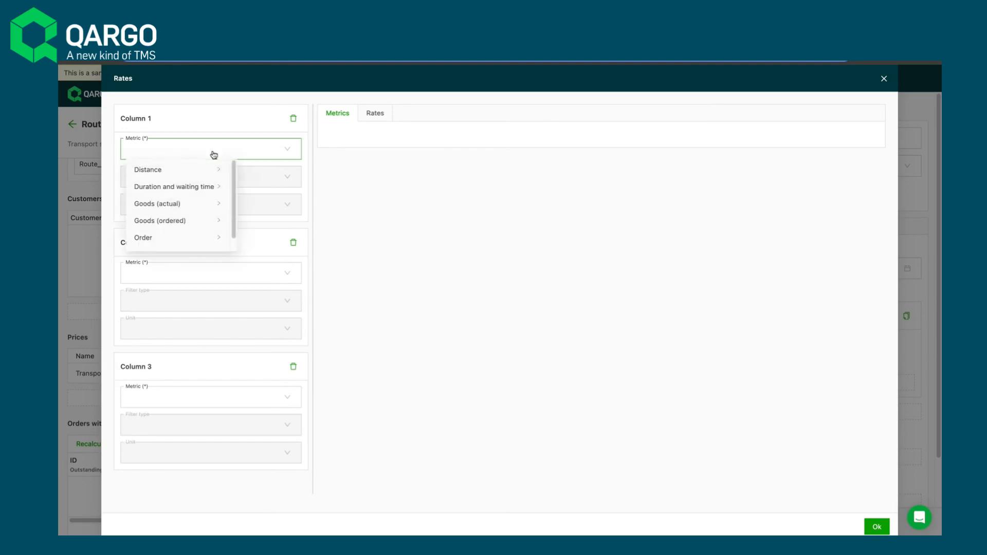
scroll(228, 185, "down", 1)
mouse_move(198, 240)
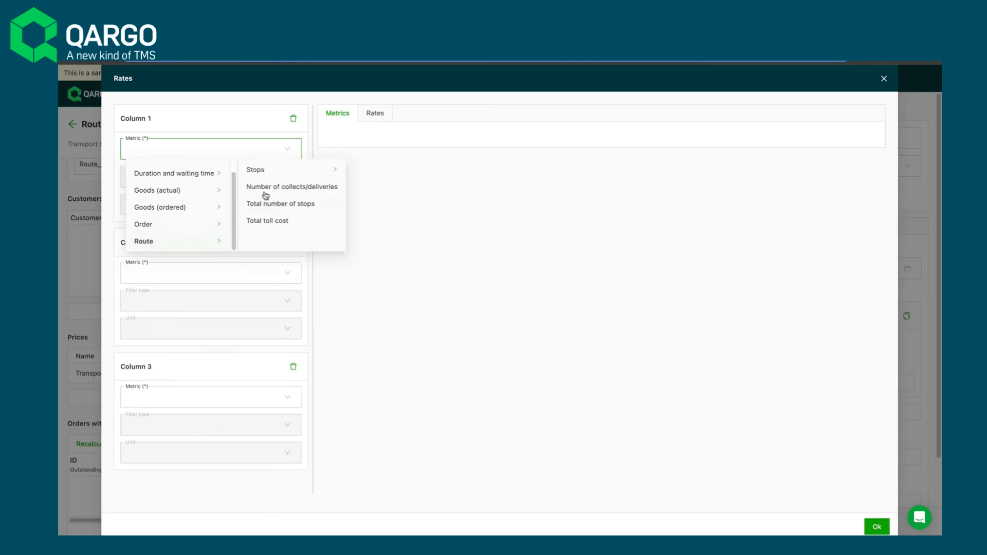
mouse_move(271, 177)
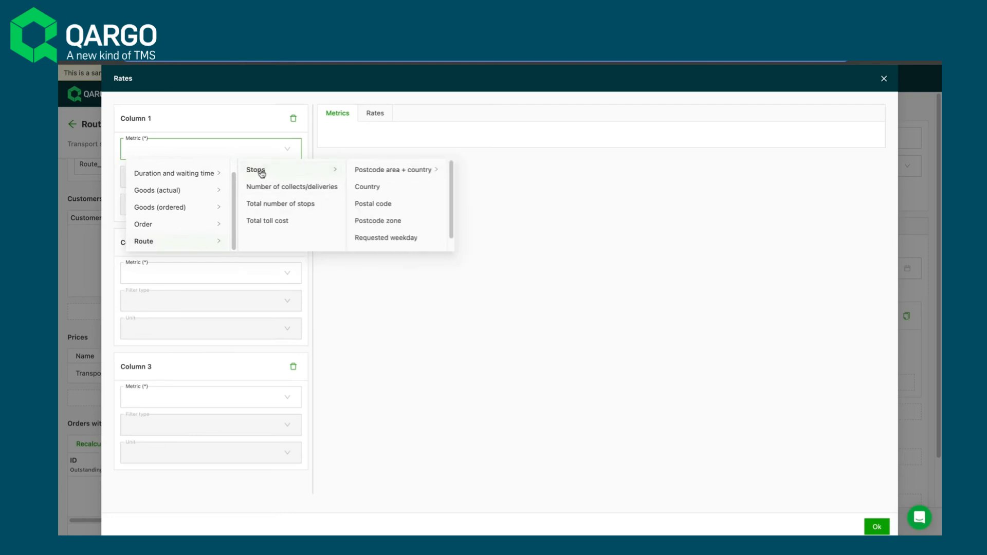
mouse_move(368, 176)
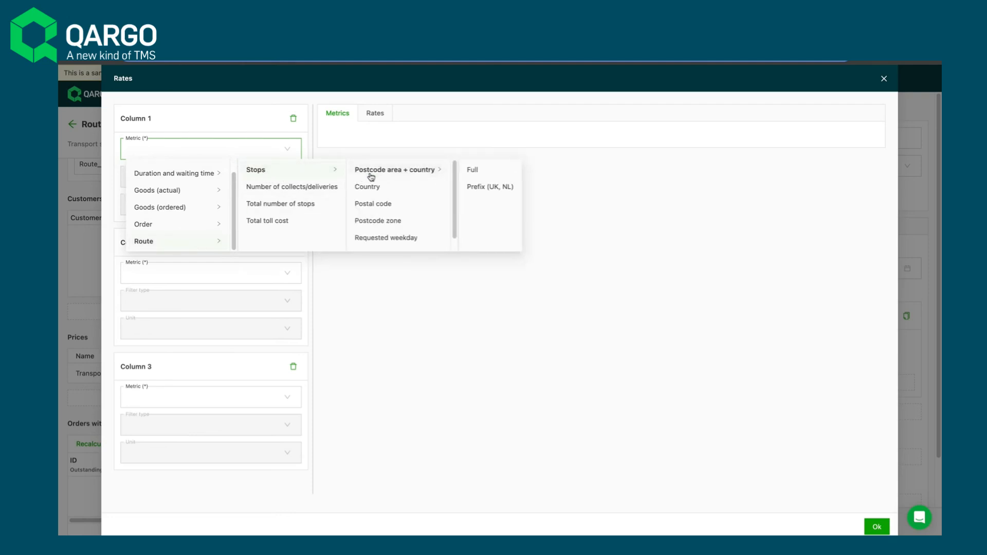
left_click(481, 188)
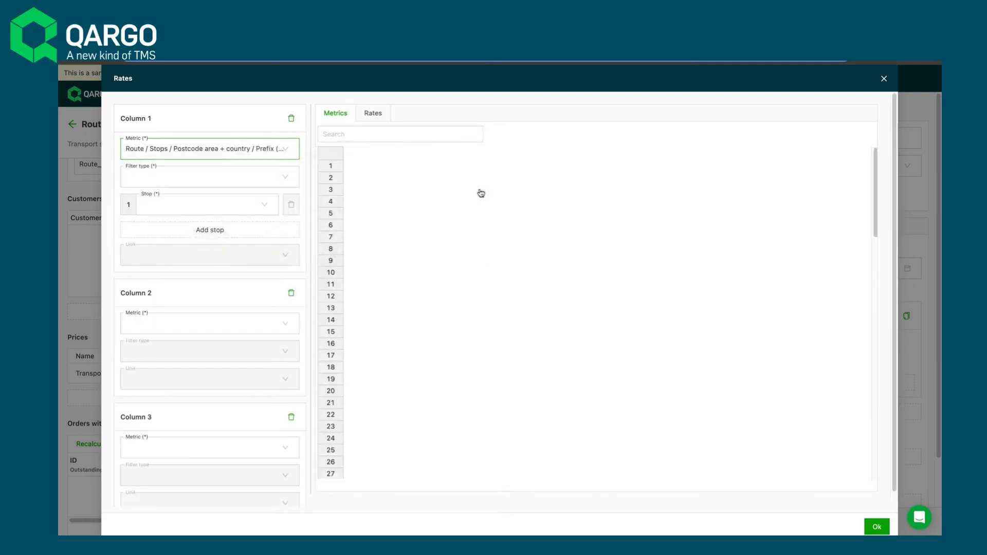
Set Column 1's filter type to Between (Start ≤ x < End), with First collect and Last delivery as its two stops
left_click(286, 182)
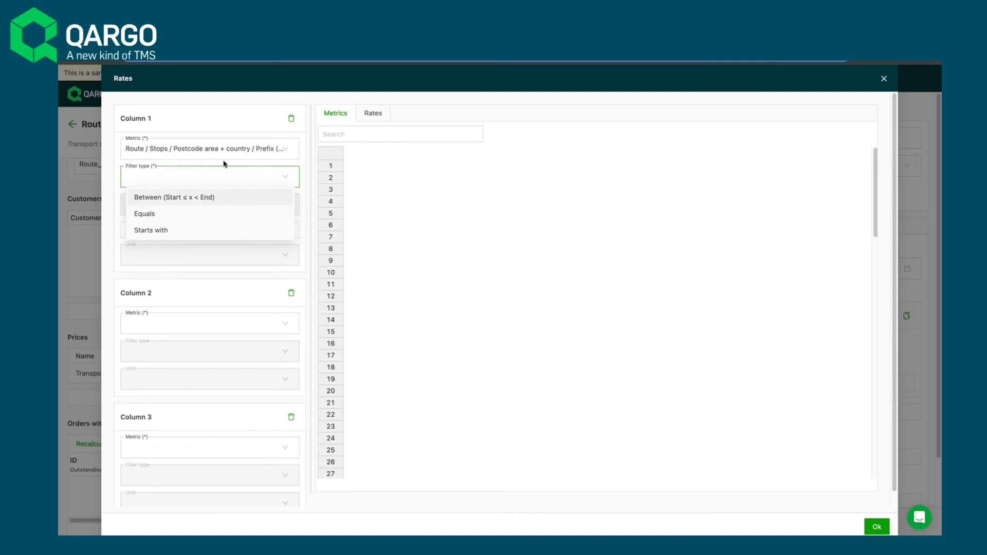
left_click(236, 199)
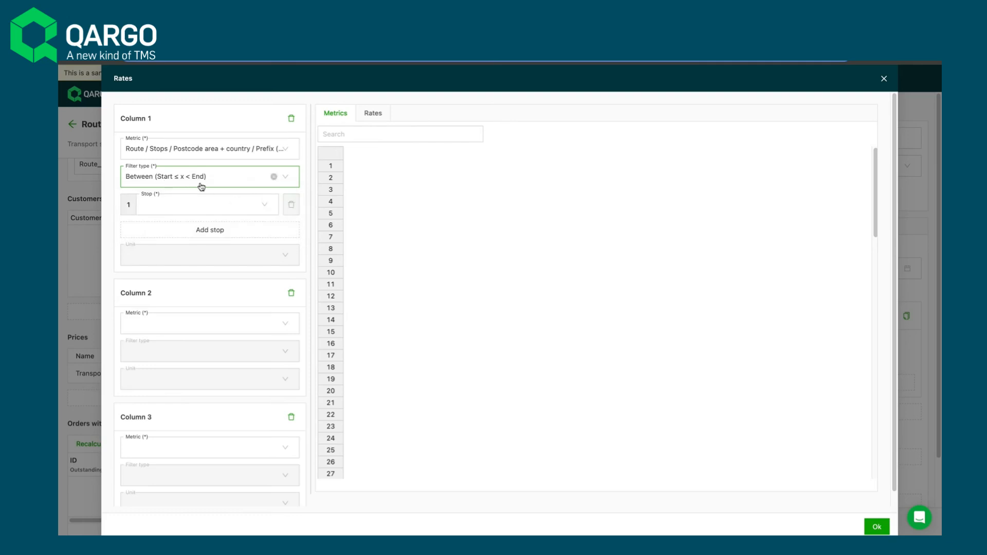
left_click(181, 211)
left_click(188, 228)
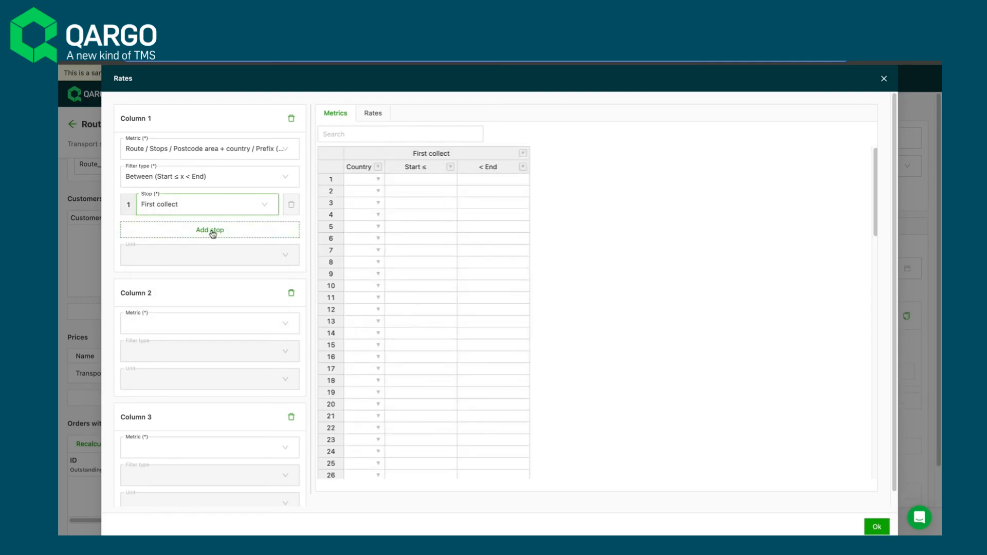
left_click(213, 234)
left_click(231, 236)
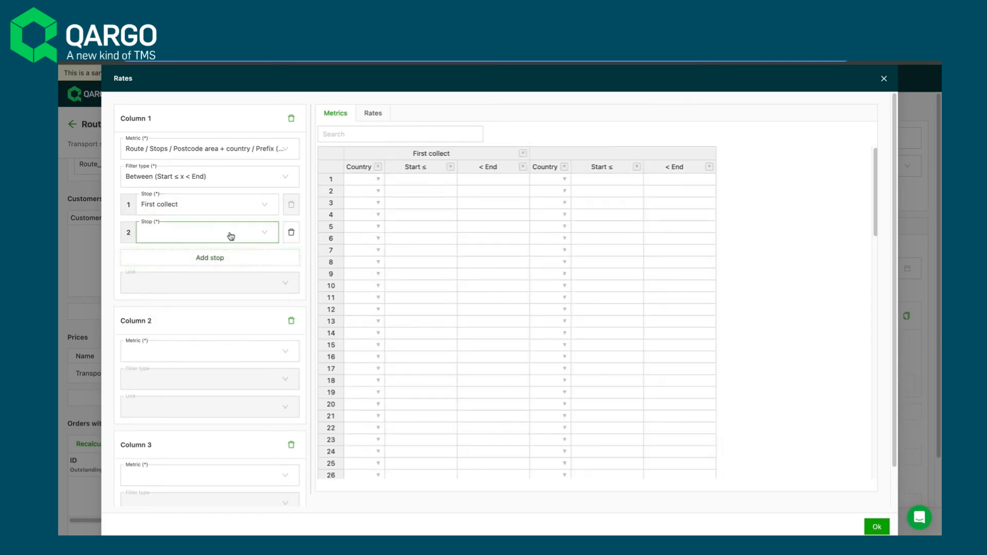
left_click(205, 272)
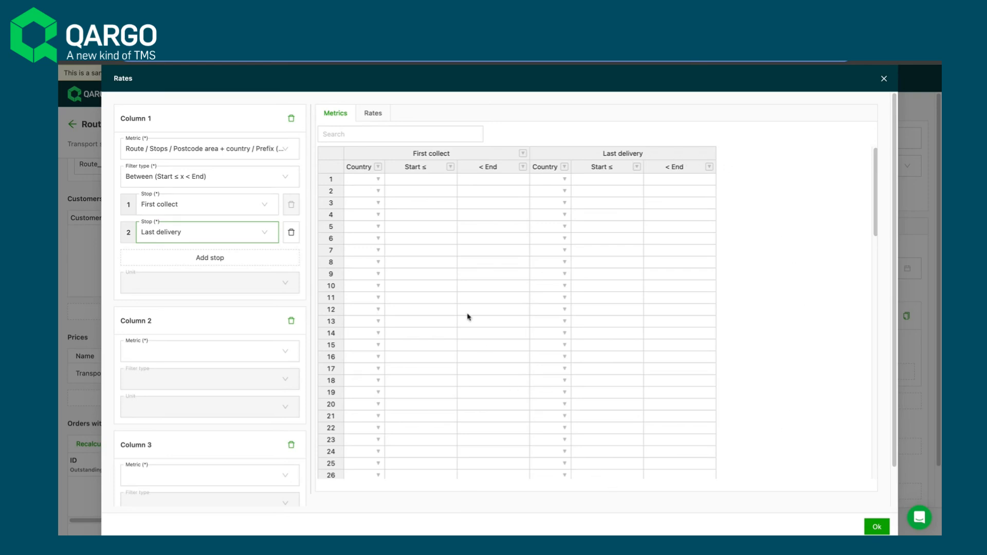
In the first metrics row, enter country BE and start postcode 3600 for the first collect
left_click(355, 183)
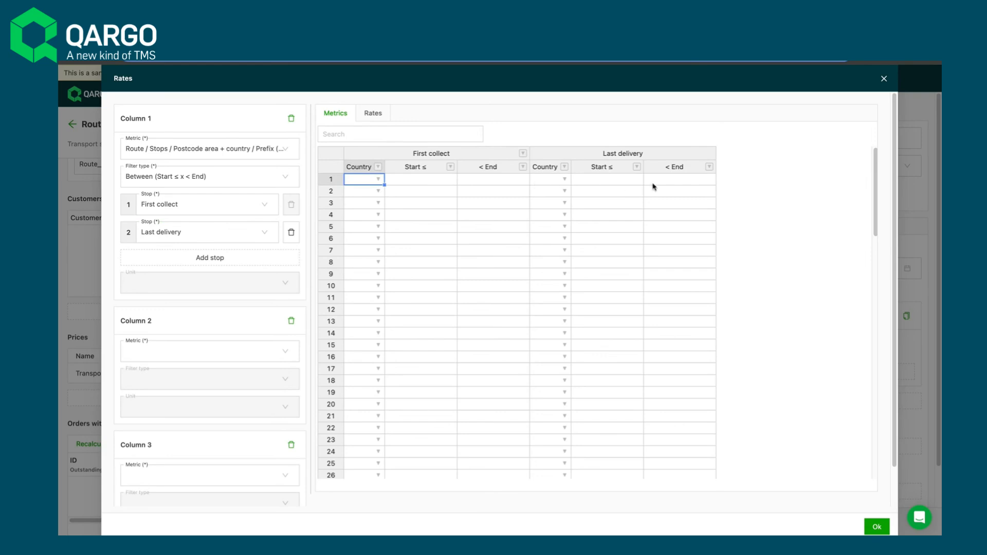
left_click(379, 179)
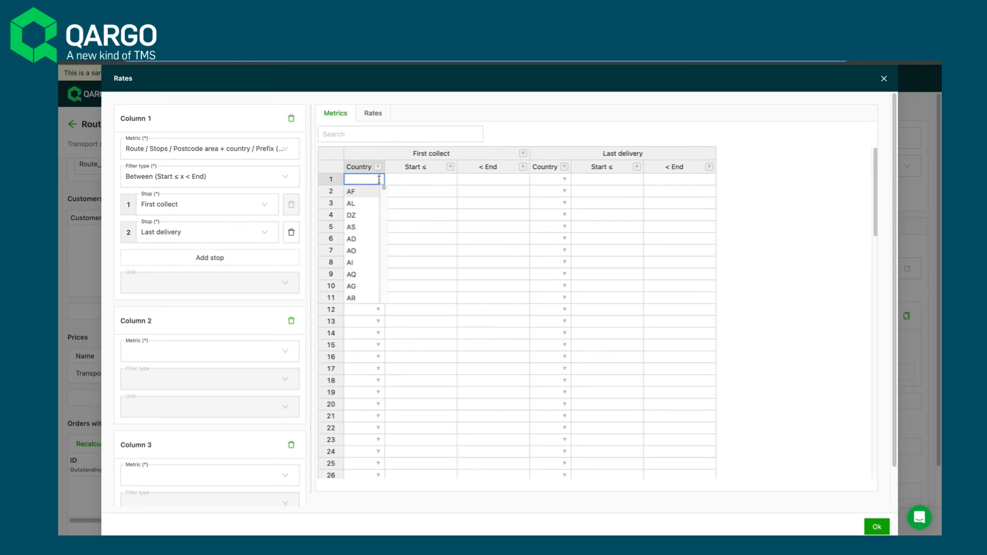
type("Be")
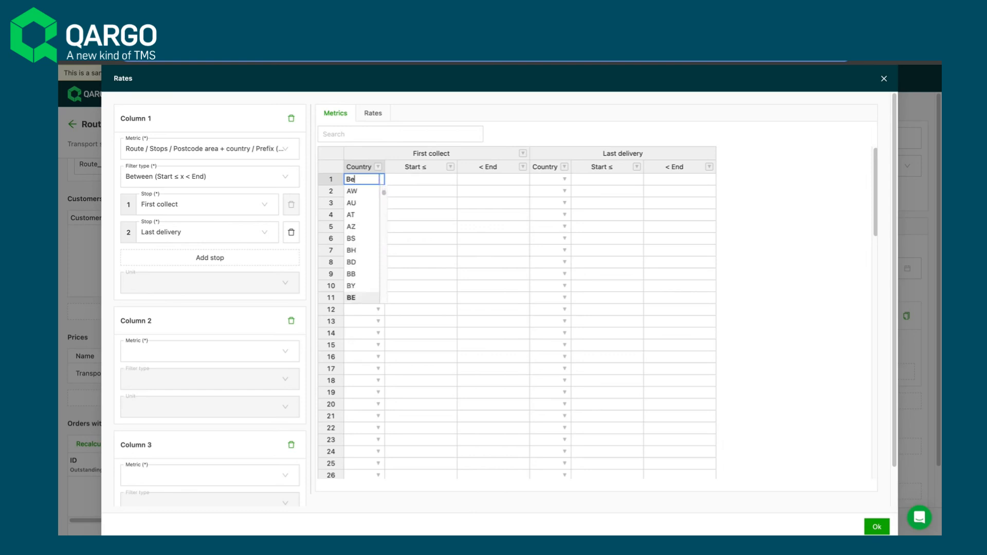
left_click(397, 182)
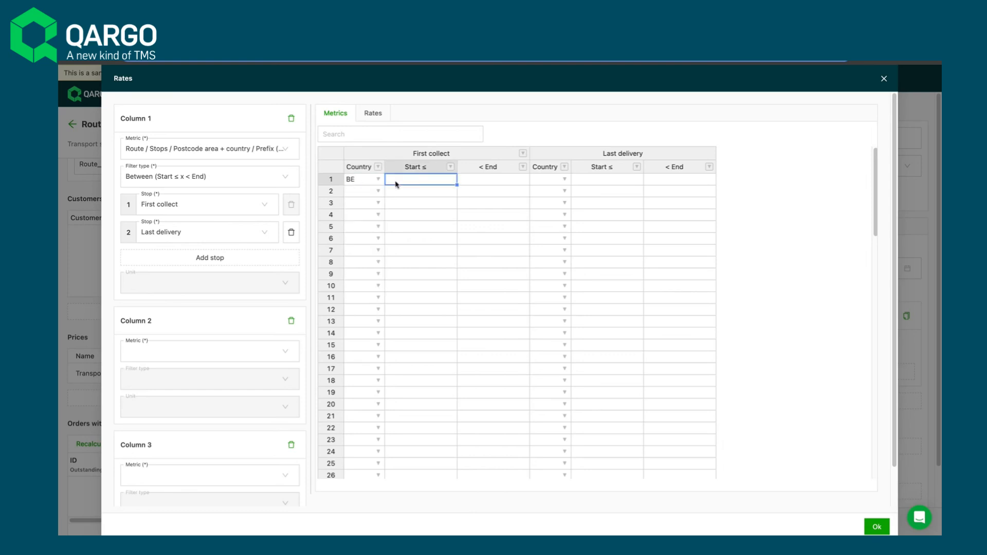
type("3600")
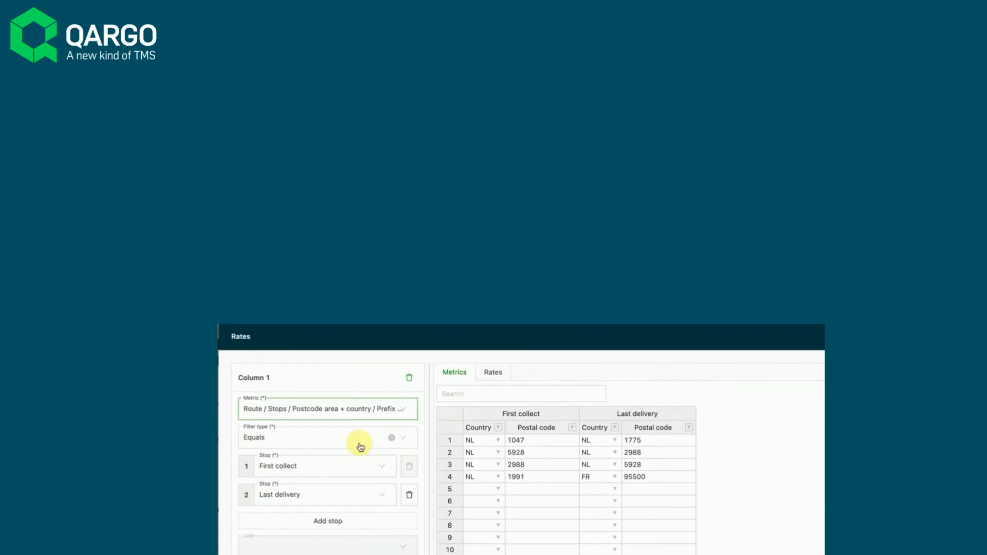
Try the Equals filter type for Column 1's postcode metric with the First collect and Last delivery stops
left_click(281, 356)
left_click(262, 389)
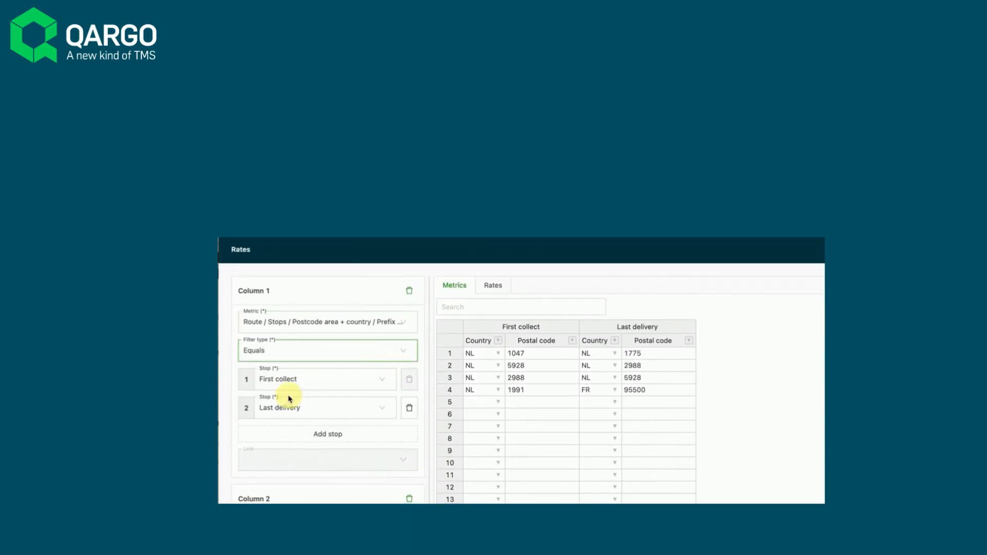
left_click(316, 406)
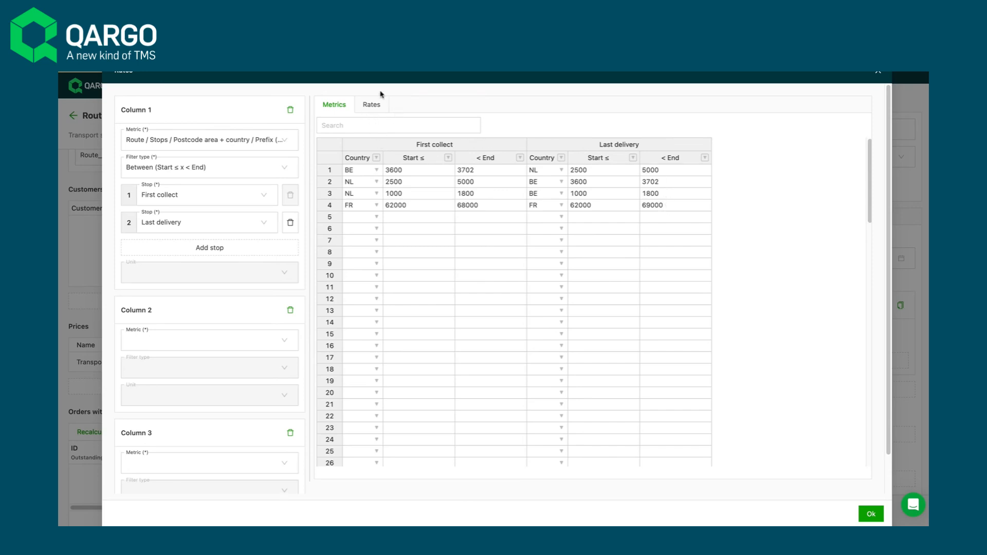
Fill in the rates for the four postcode routes, using 400 for the FR to FR route, and save the Transport charge
left_click(372, 106)
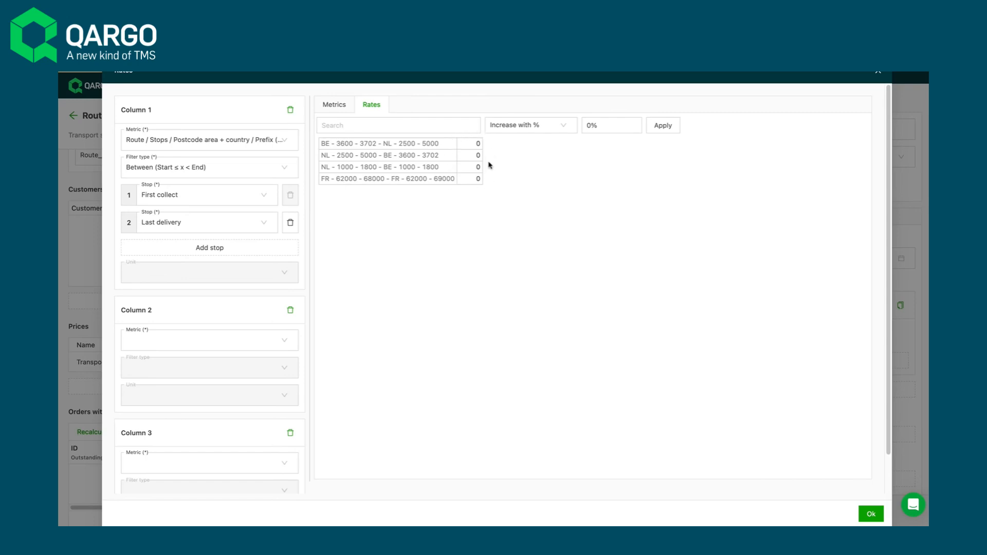
left_click(474, 146)
key("Return")
left_click(475, 157)
key("Return")
left_click(476, 160)
left_click_drag(482, 162, 484, 171)
left_click(478, 180)
type("400")
key("Return")
left_click(869, 514)
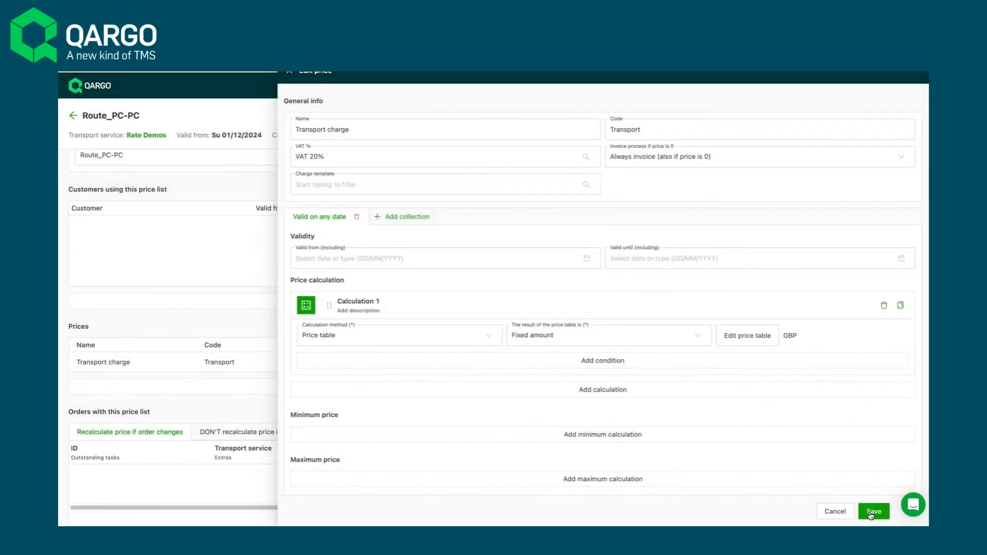
left_click(874, 512)
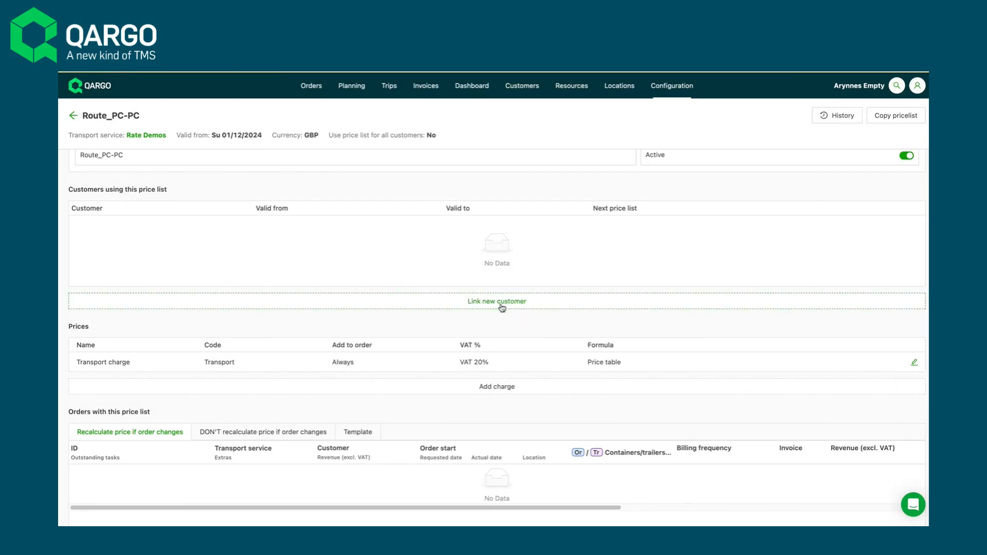
Link the customers Honey Bear and Buse Gases to the price list with a valid-from date of 01/12/2024
left_click(480, 298)
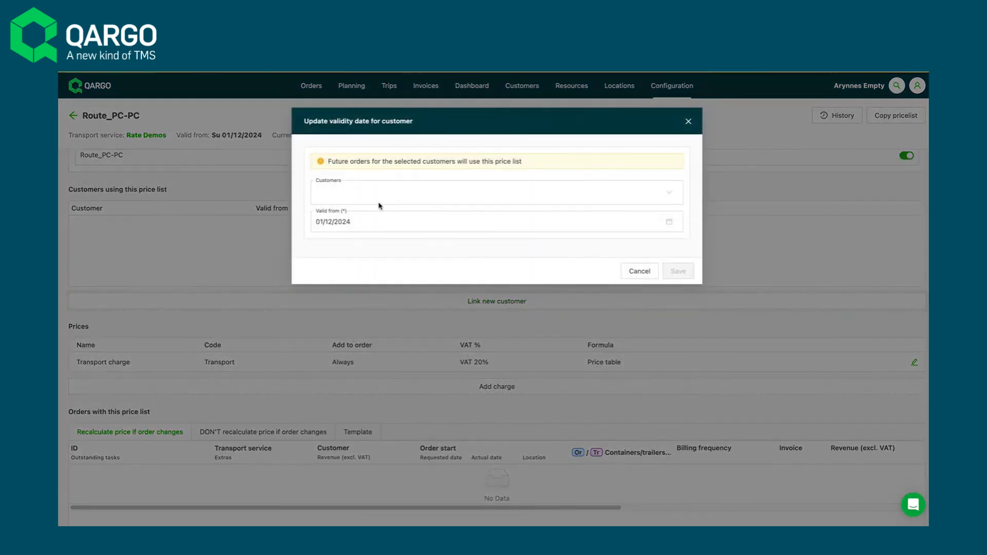
left_click(377, 191)
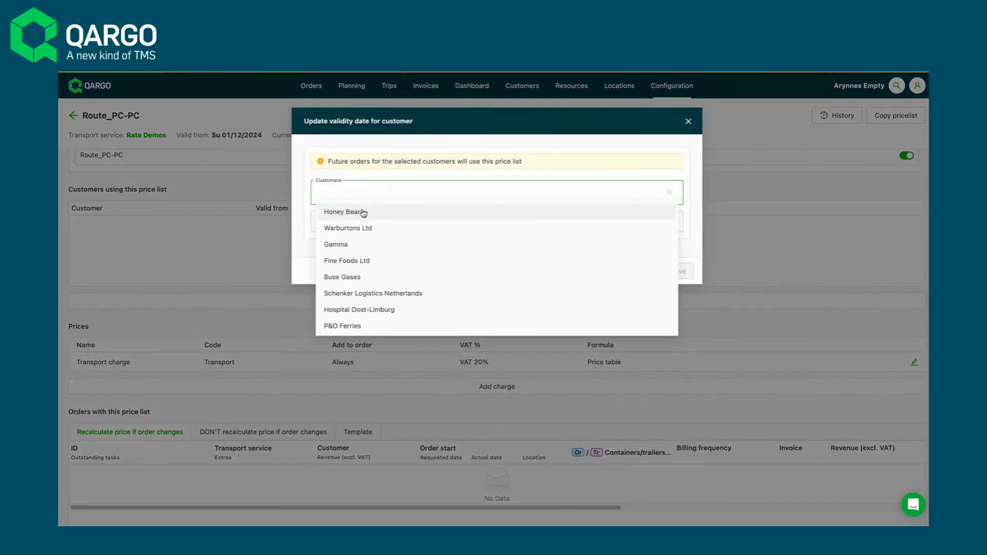
left_click(364, 212)
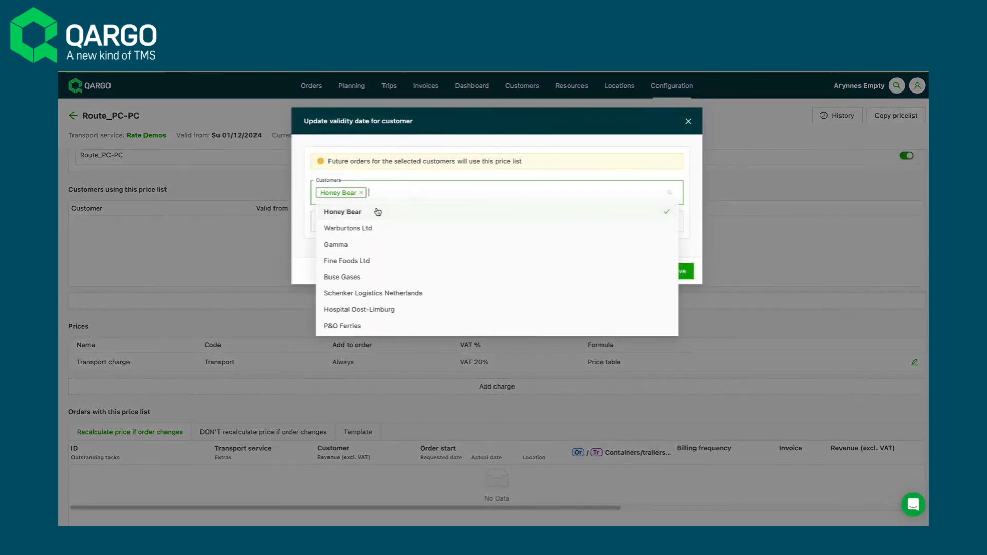
left_click(689, 252)
left_click(549, 193)
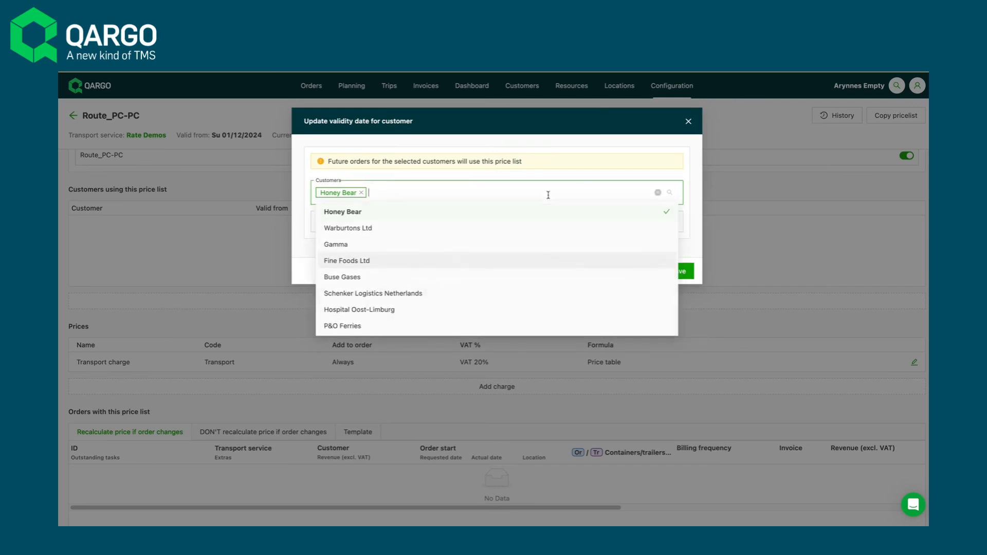
left_click(407, 278)
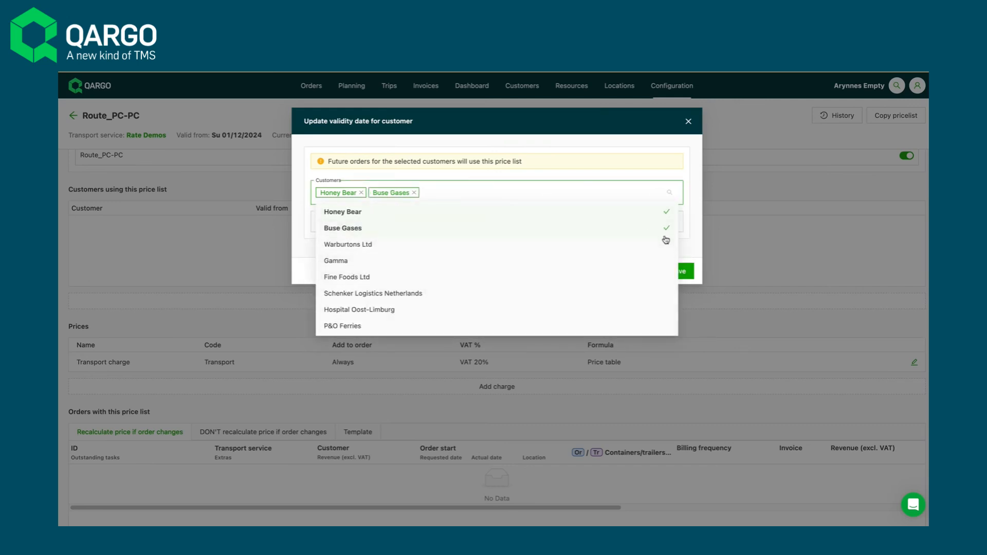
left_click(692, 250)
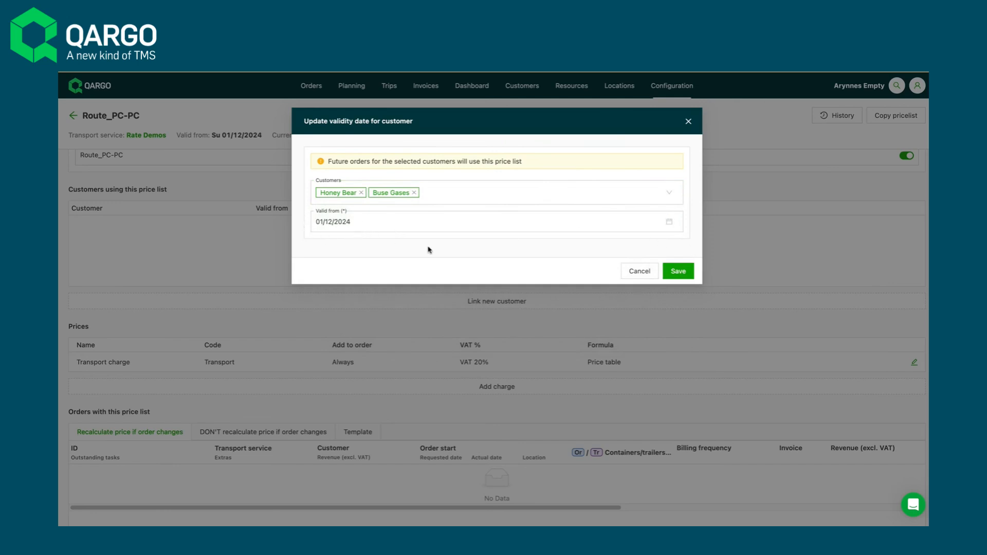
left_click(678, 271)
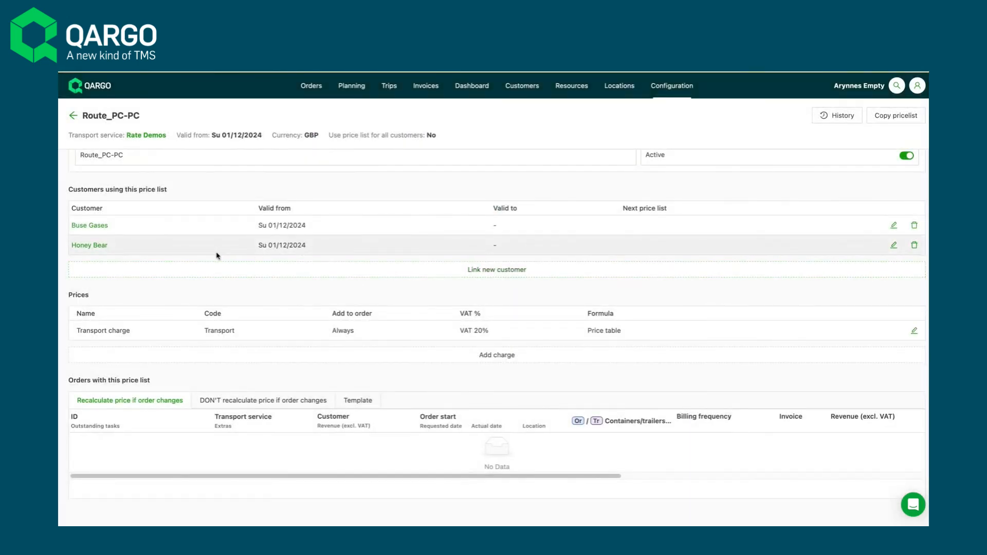
Reopen the Transport charge to review its price table calculation, and save it again
left_click(914, 330)
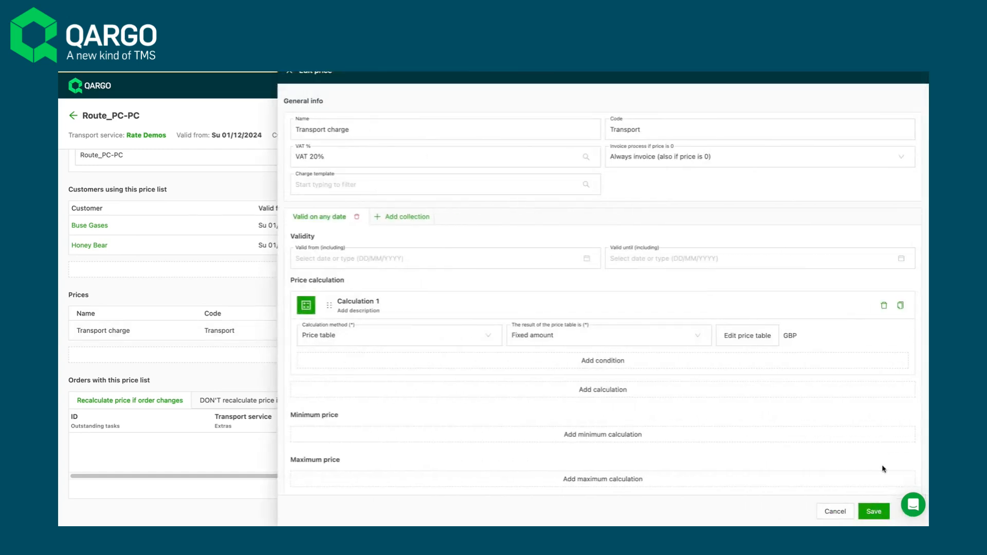
left_click(873, 512)
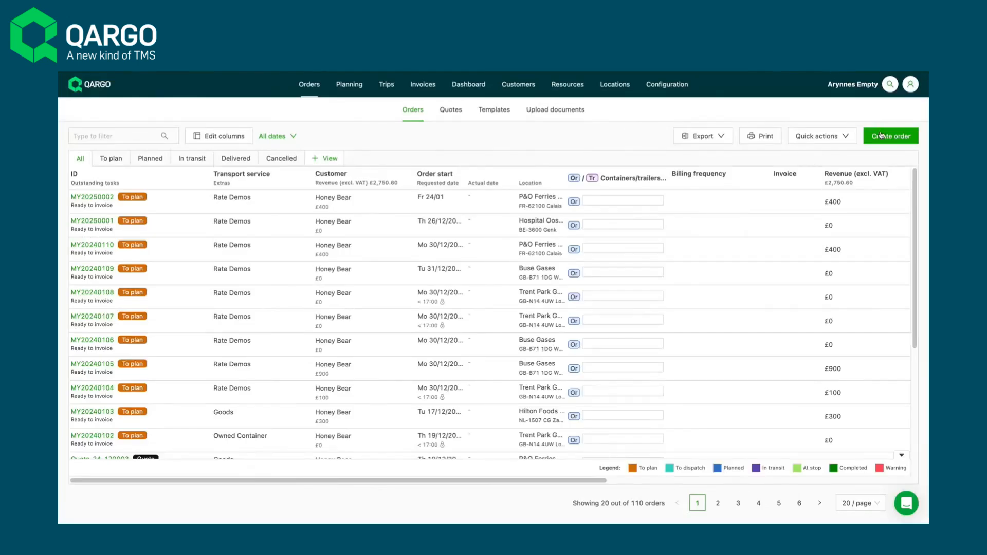
Create a new order with the Rate Demos transport service and Honey Bear as the customer
left_click(881, 135)
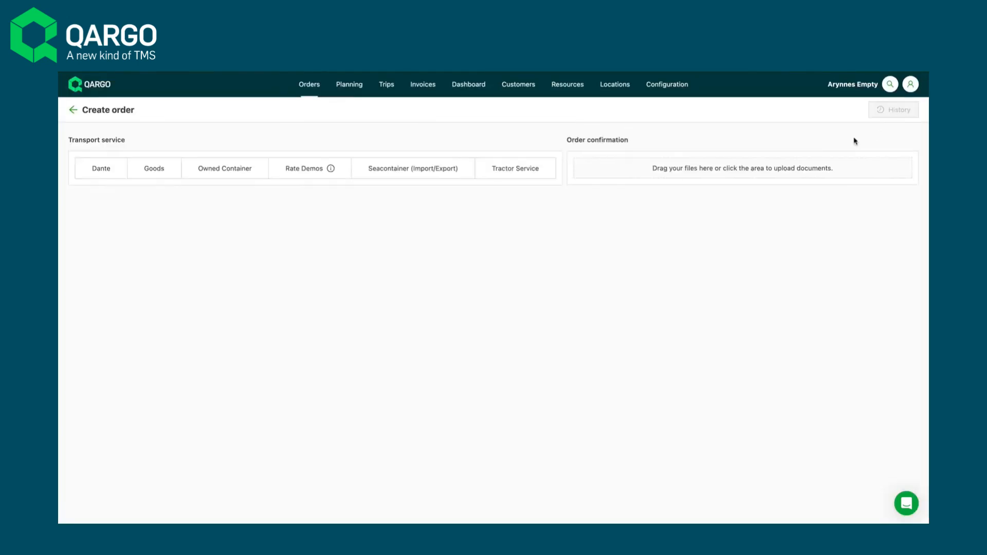
left_click(317, 175)
left_click(283, 227)
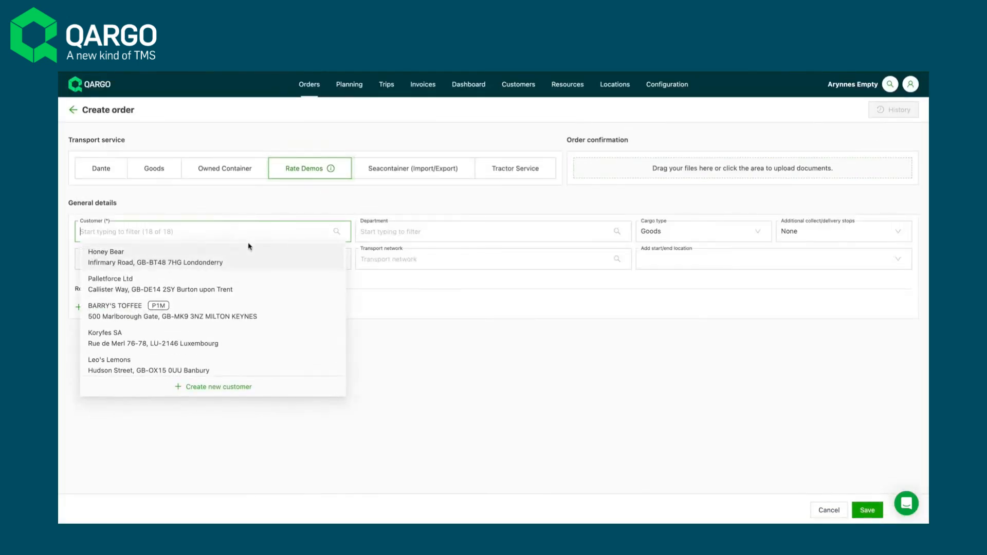
left_click(236, 255)
Set the consignment's collect location to Hospital Oost-Limburg and its delivery location to Haga Hospital location Leyweg
left_click(194, 398)
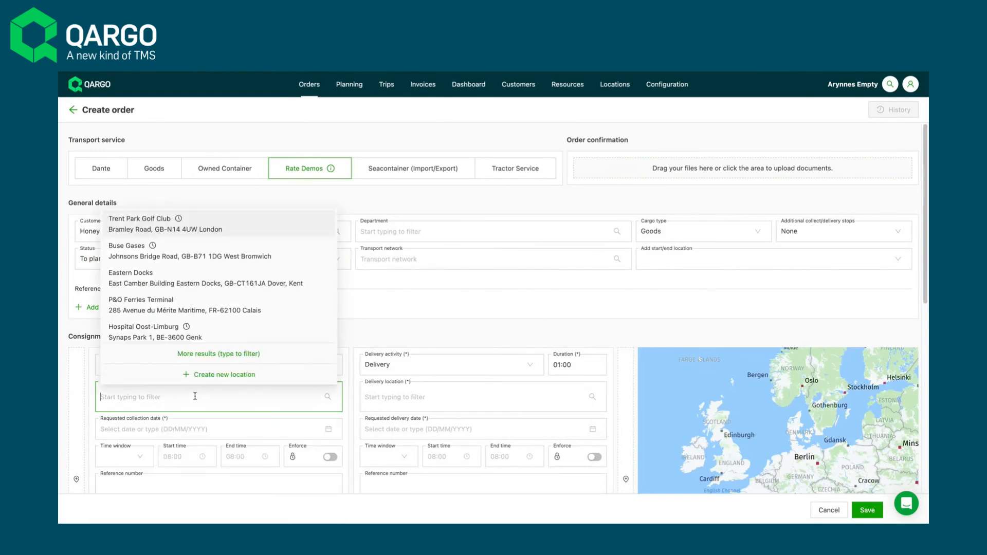
type("hos")
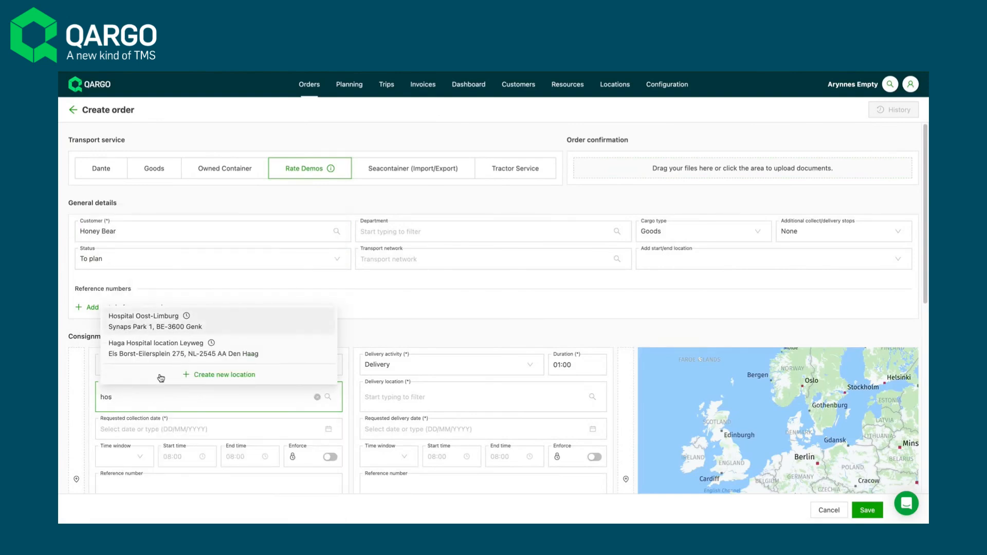
left_click(153, 327)
left_click(401, 398)
type("ha")
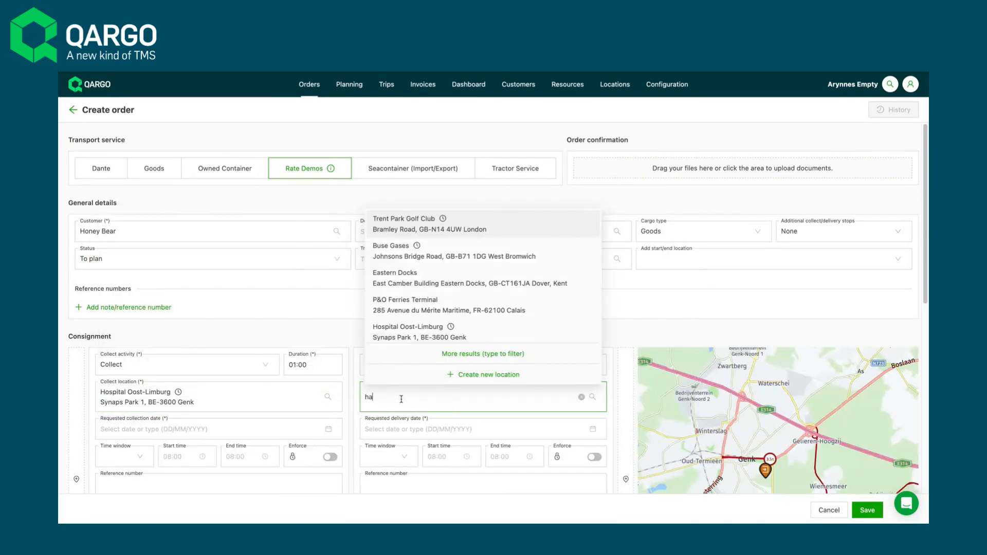
type("ha")
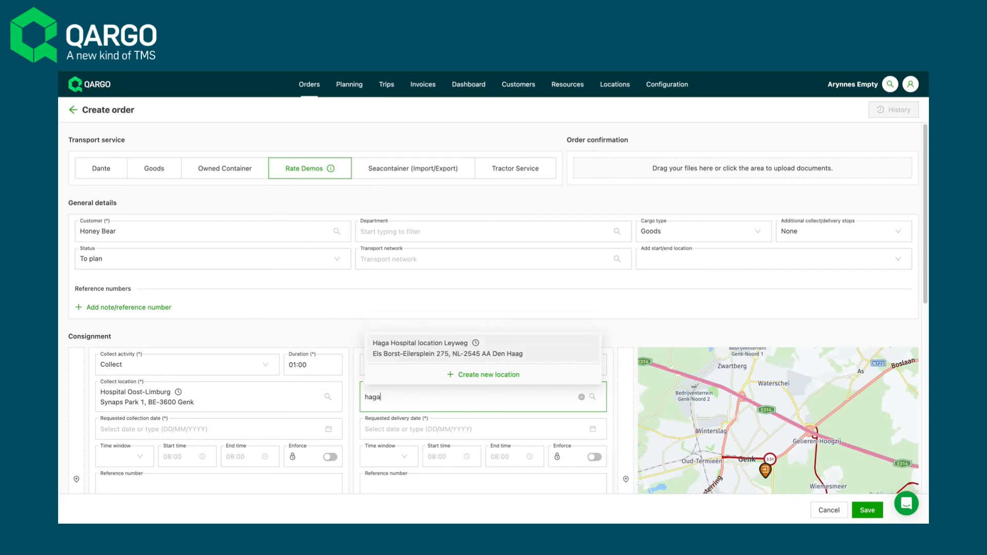
left_click(402, 350)
Set the requested collection date to 19/12/2024 and save the order without filling in the required CF_+3 fields
left_click(161, 431)
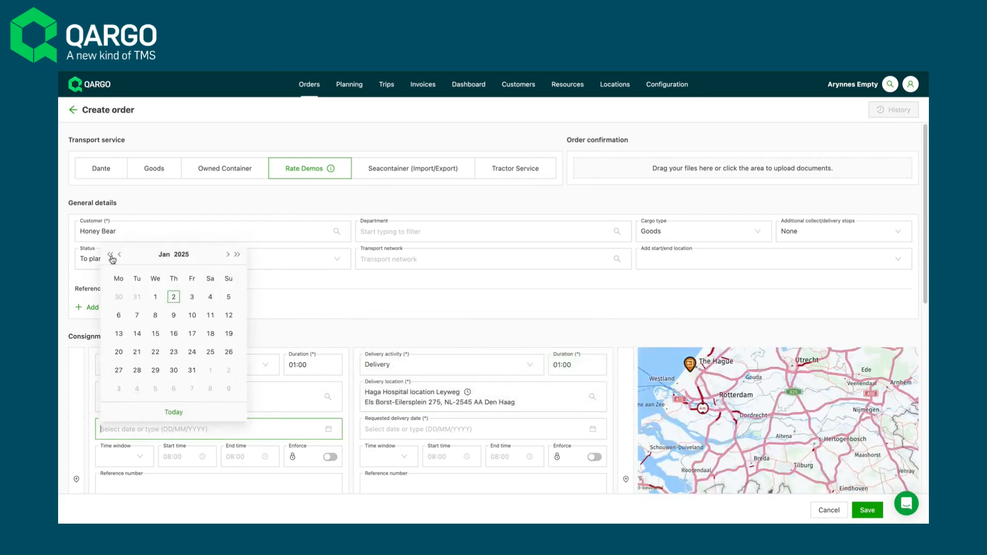
left_click(120, 254)
left_click(174, 352)
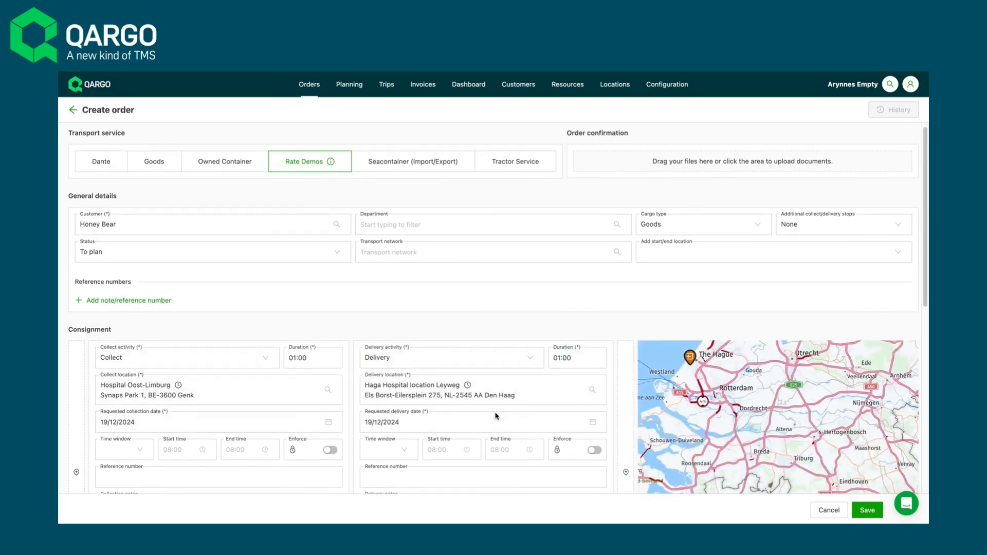
scroll(829, 479, "down", 2)
left_click(852, 508)
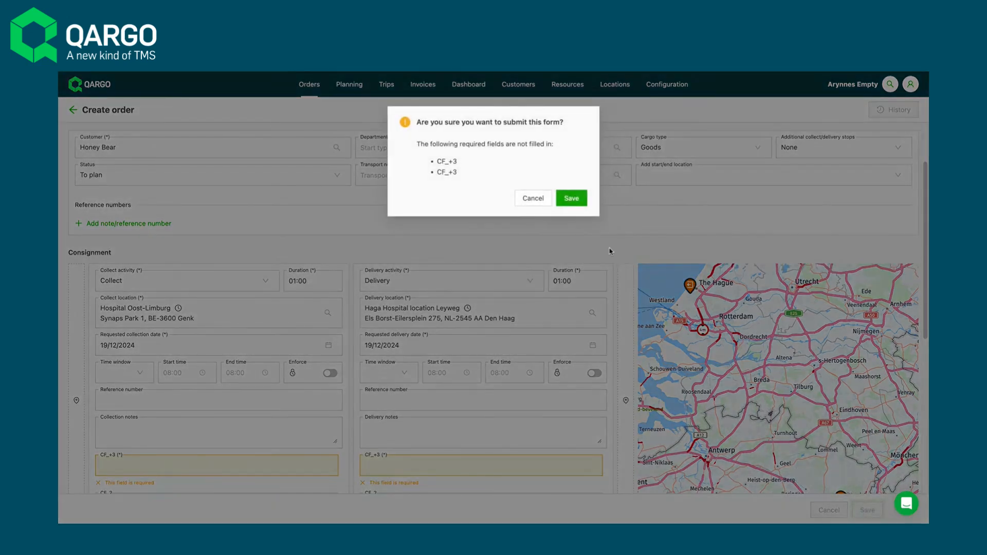
left_click(569, 204)
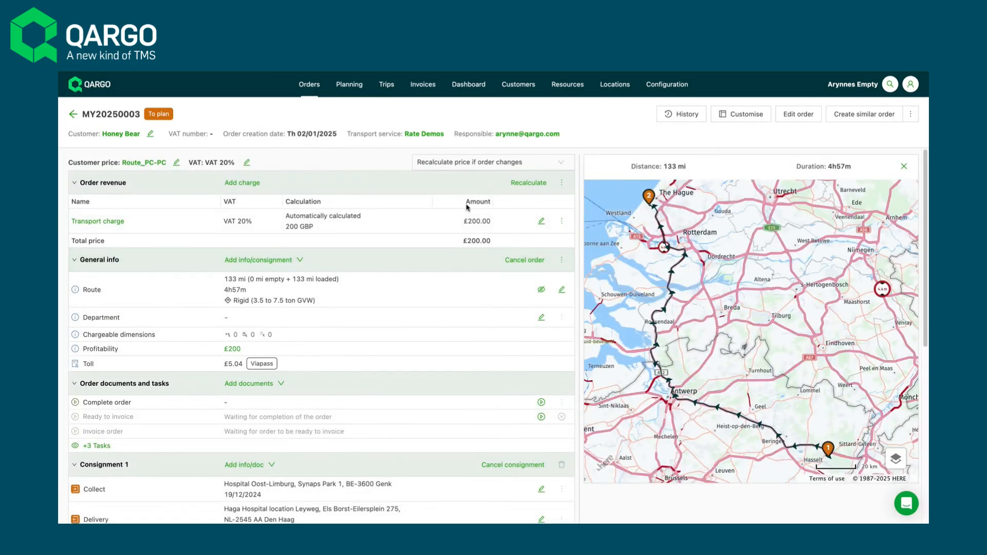
Edit the collect stop of Consignment 1 and replace its collect location with Haga Hospital location Leyweg
scroll(463, 308, "down", 2)
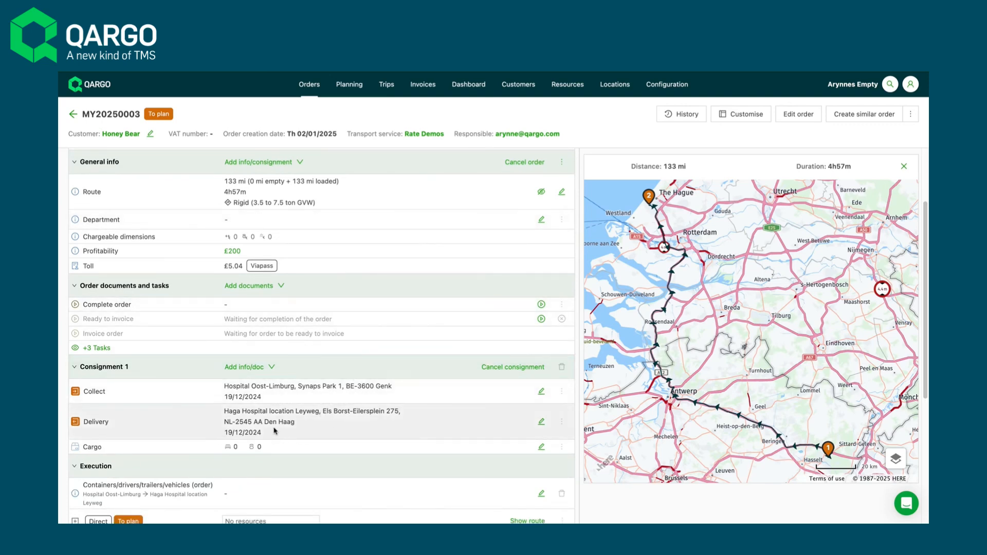
left_click(541, 392)
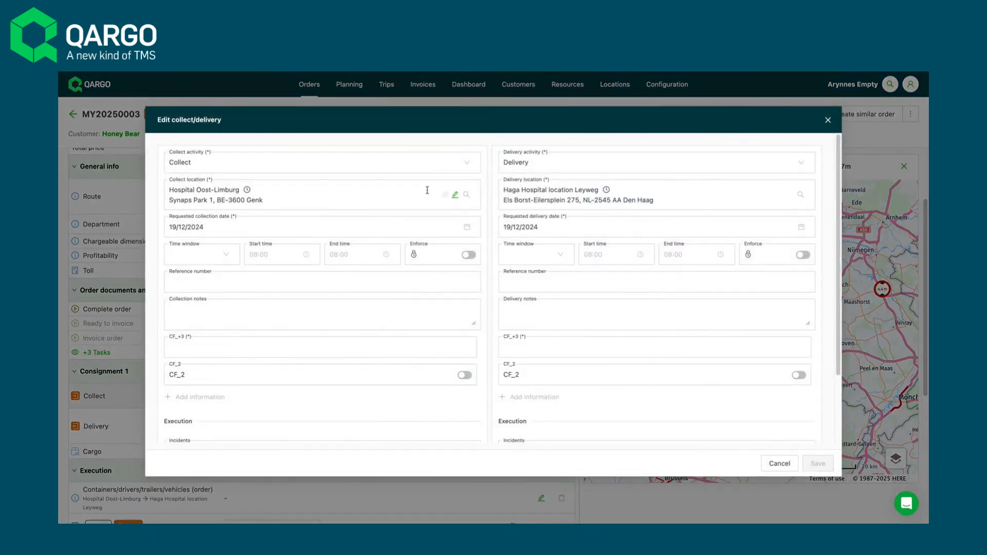
left_click(445, 196)
left_click(347, 196)
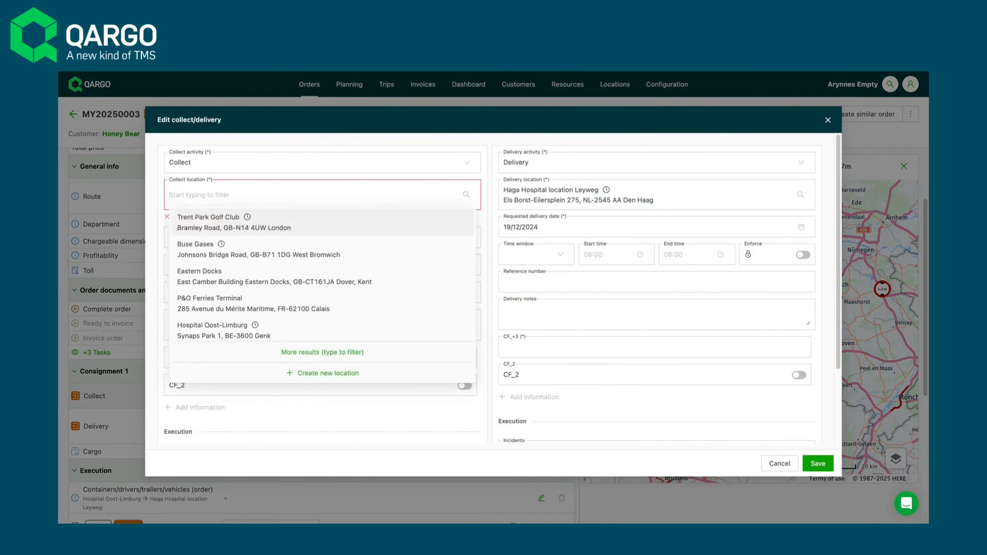
type("haga")
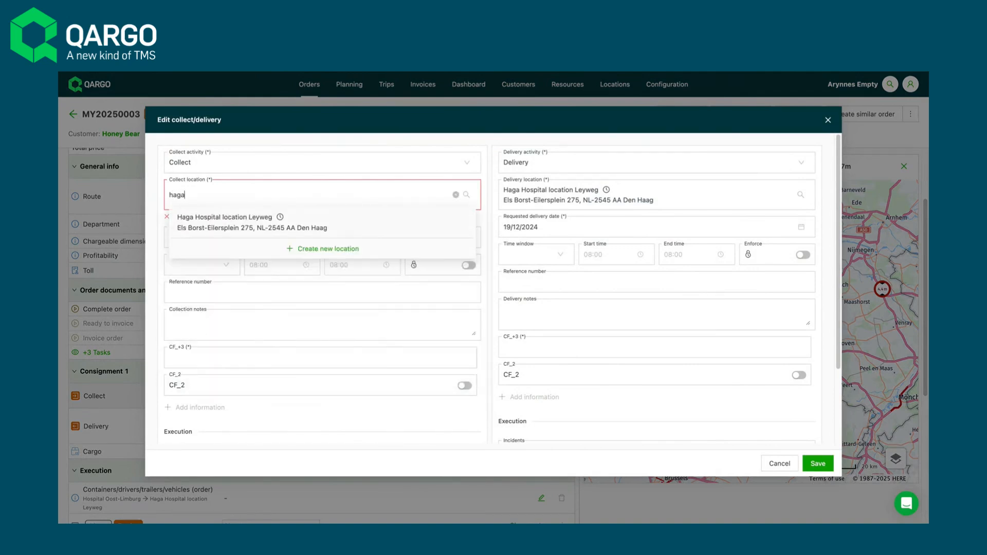
key("Tab")
left_click(281, 190)
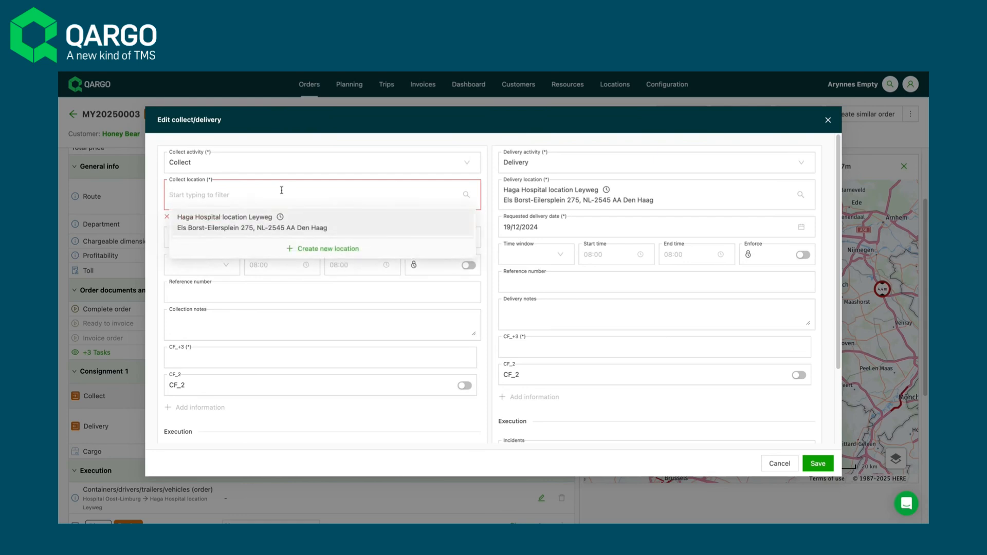
left_click(280, 223)
Replace the delivery location with Hospital Oost-Limburg, save the reversed route and check the order's transport charge
left_click(597, 190)
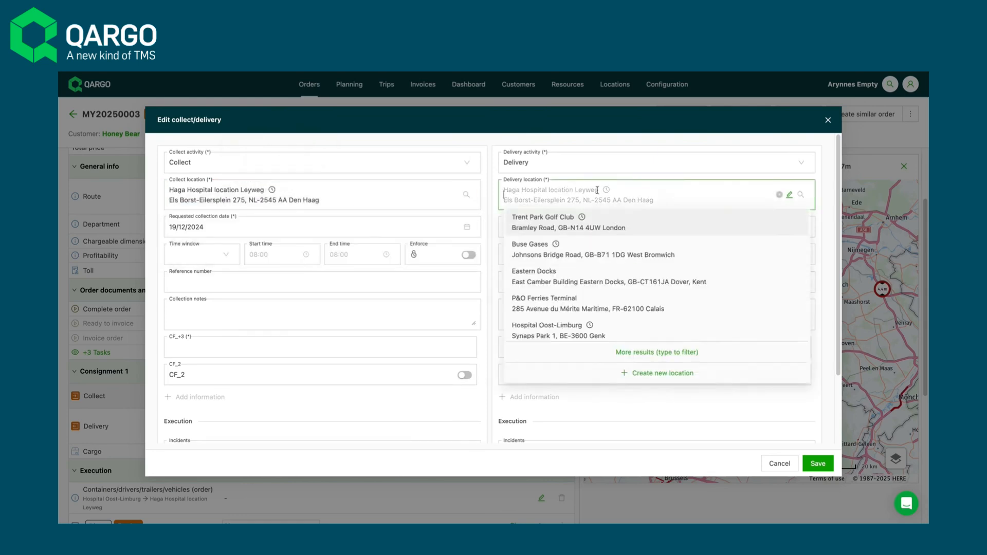
type("hosp")
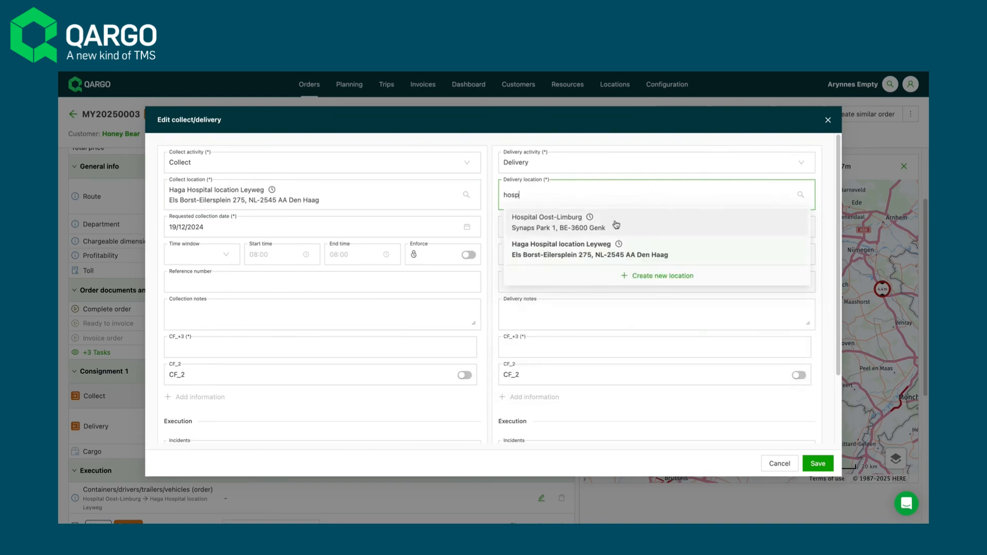
left_click(614, 221)
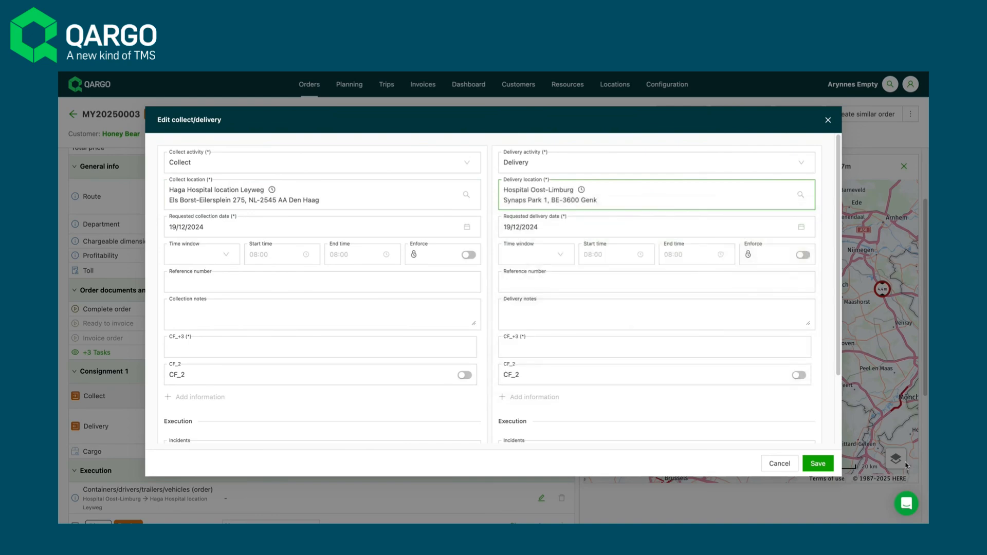
left_click(814, 464)
left_click(577, 203)
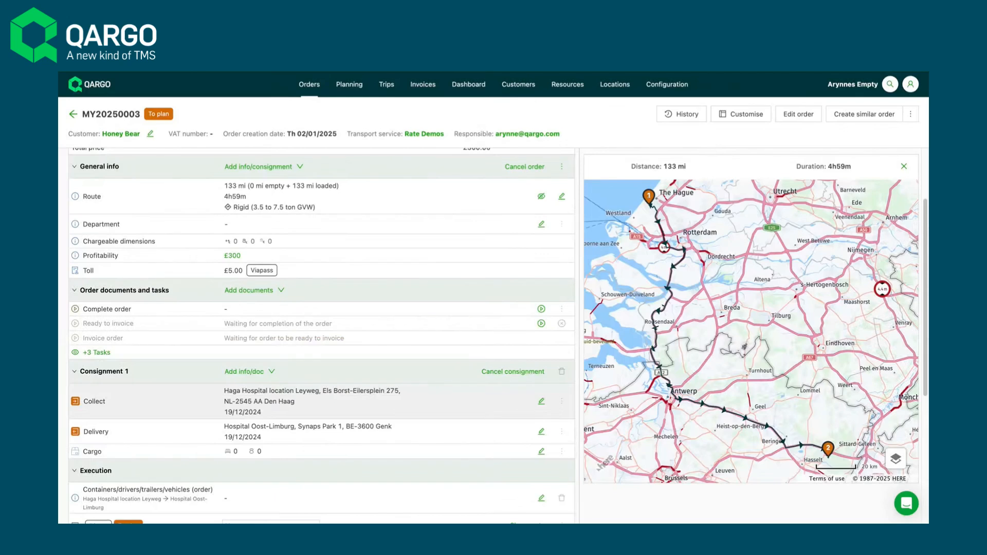
scroll(487, 222, "up", 2)
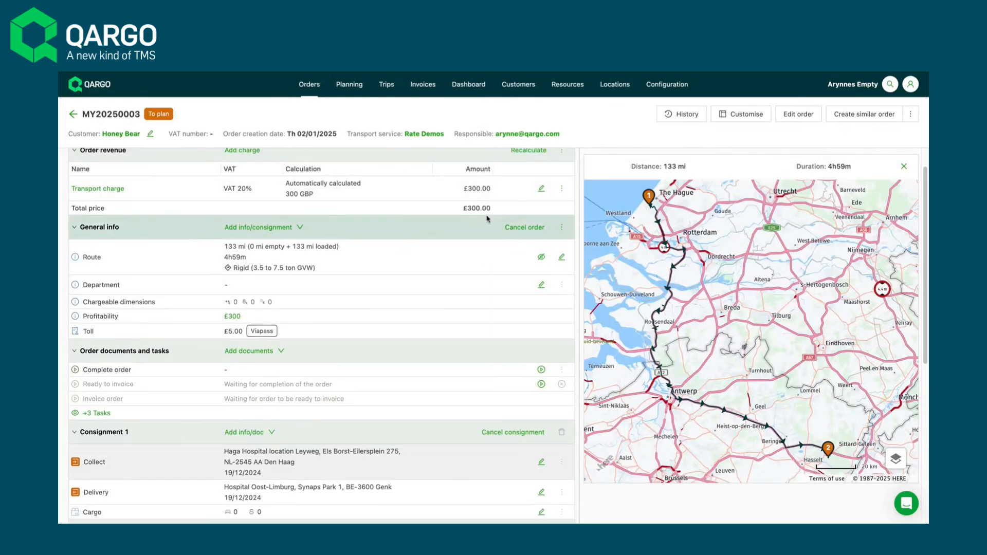
Change the collect location of Consignment 1 to Trent Park Golf Club and save the order with the CF_+3 fields empty
scroll(448, 423, "down", 1)
scroll(449, 422, "down", 1)
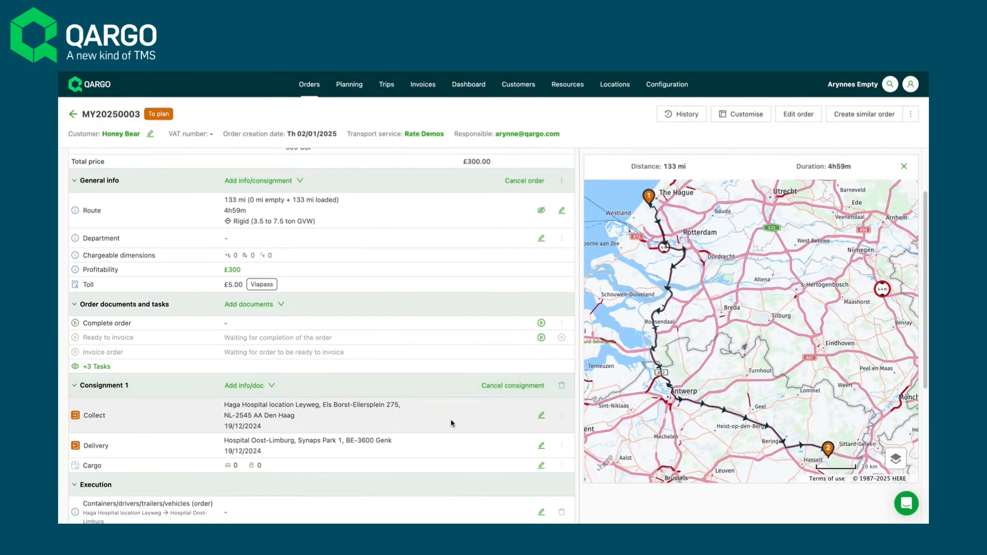
left_click(542, 417)
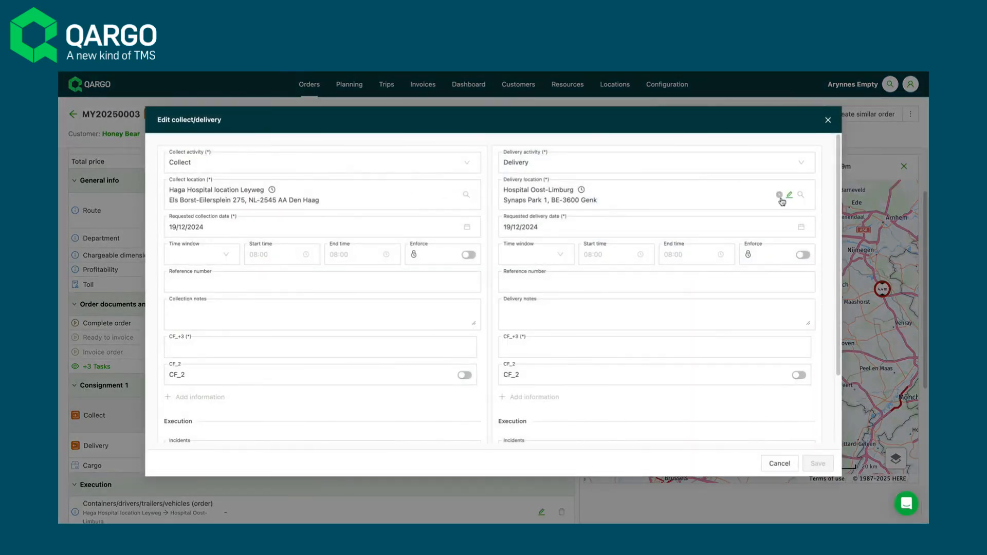
left_click(446, 195)
left_click(391, 198)
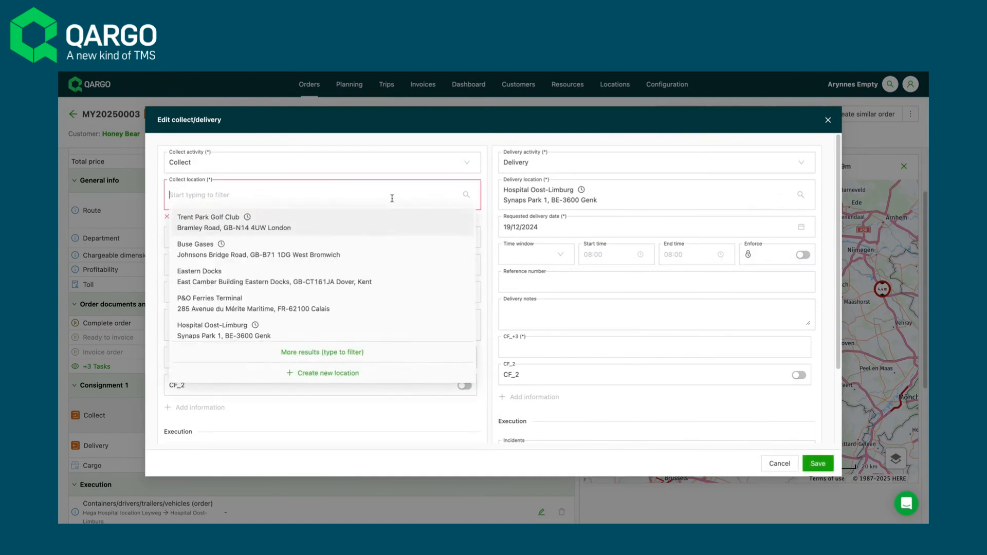
left_click(366, 222)
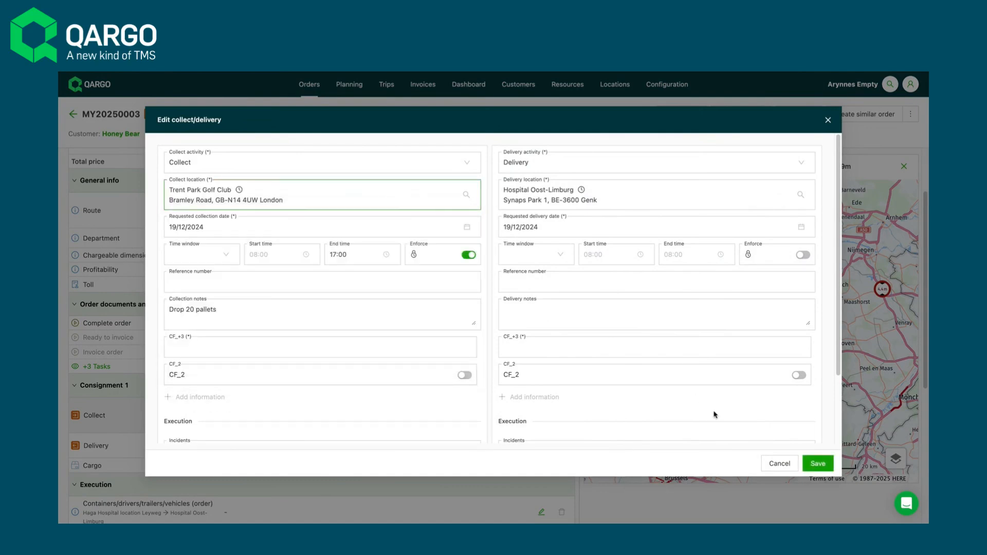
left_click(818, 463)
left_click(572, 199)
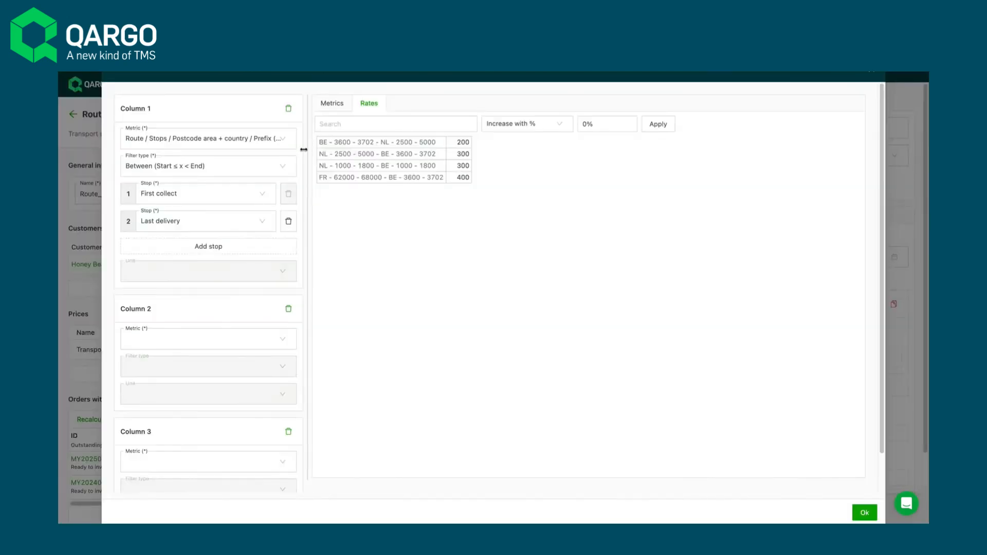
Examine the first-collect and last-delivery postcode ranges in the metrics of the Route_PC-PC price table
left_click(332, 104)
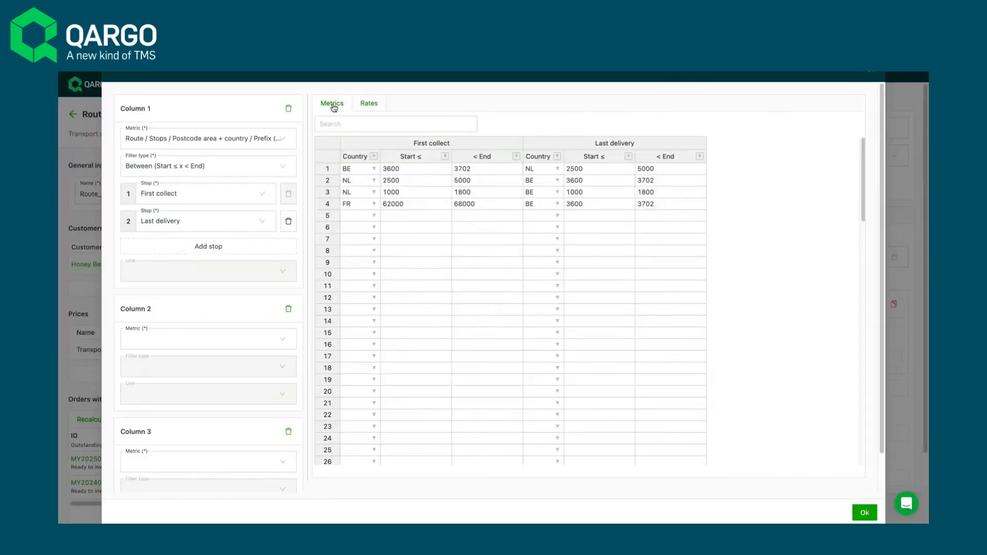